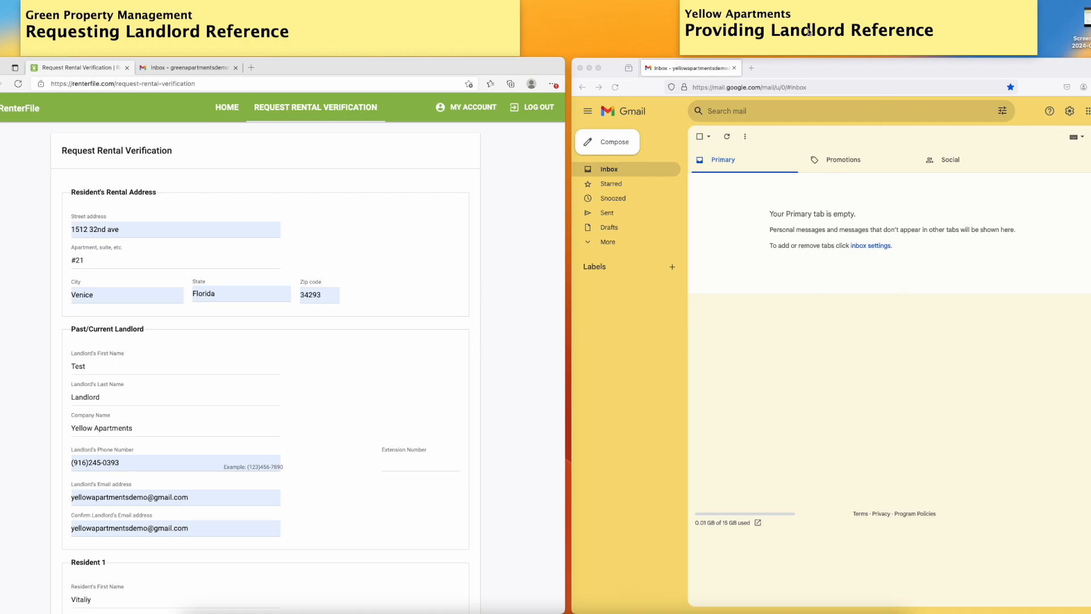
Attach the Resident-Consent-signed-DEMO file as Resident 1's signed consent on the rental verification request form
scroll(515, 297, "down", 1)
left_click(515, 296)
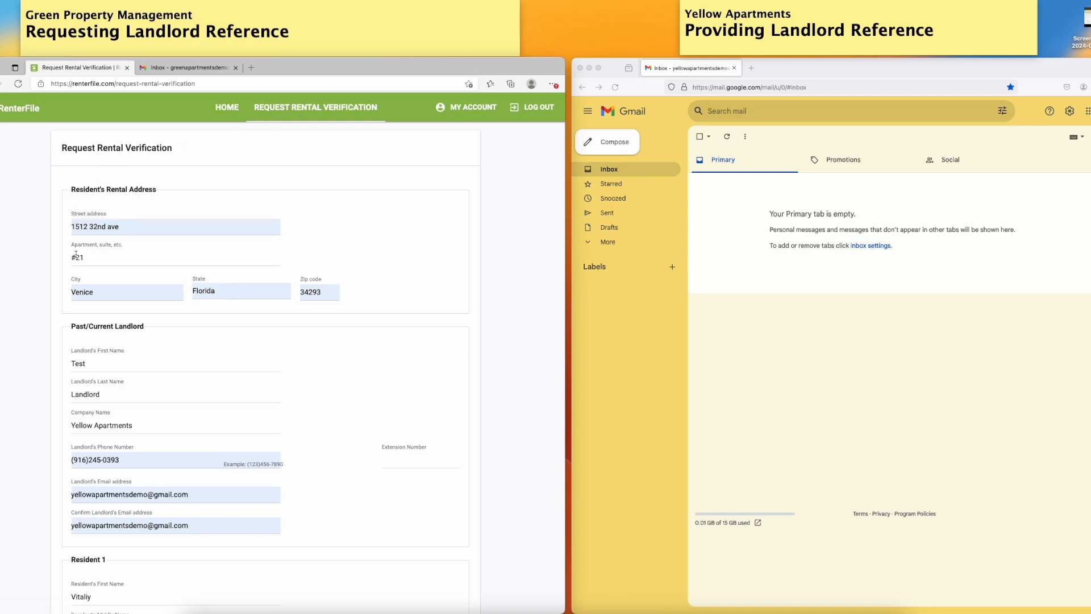
scroll(222, 250, "down", 1)
scroll(222, 251, "down", 3)
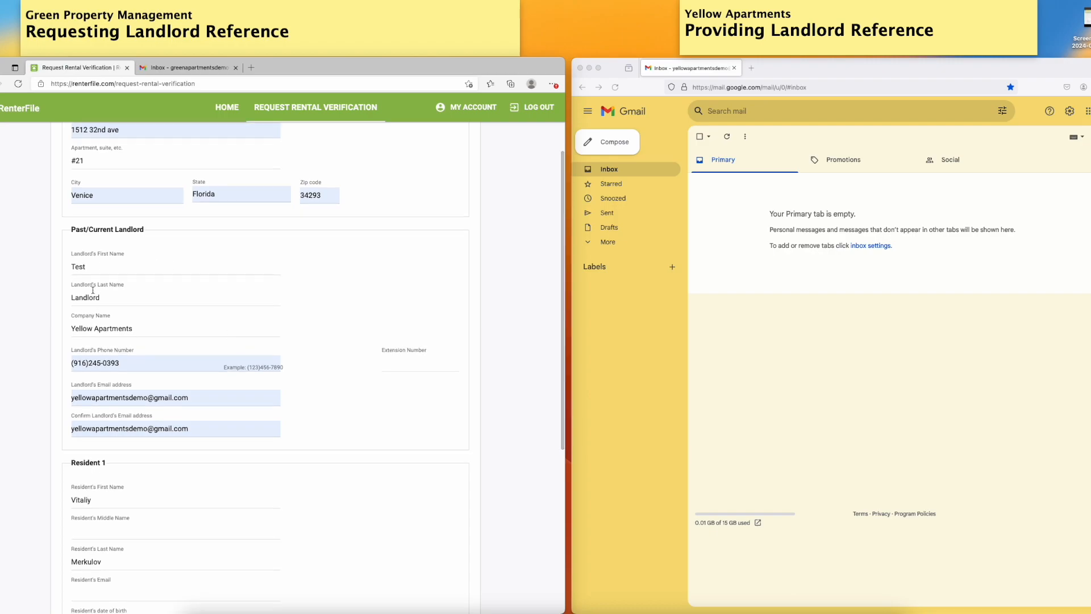
scroll(212, 492, "down", 5)
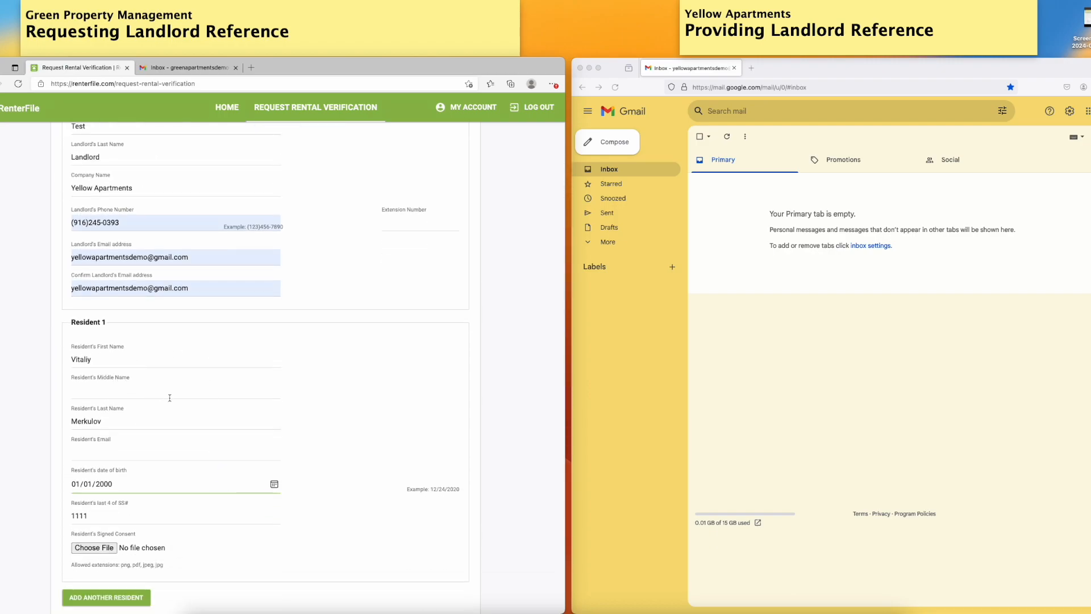
scroll(120, 380, "up", 8)
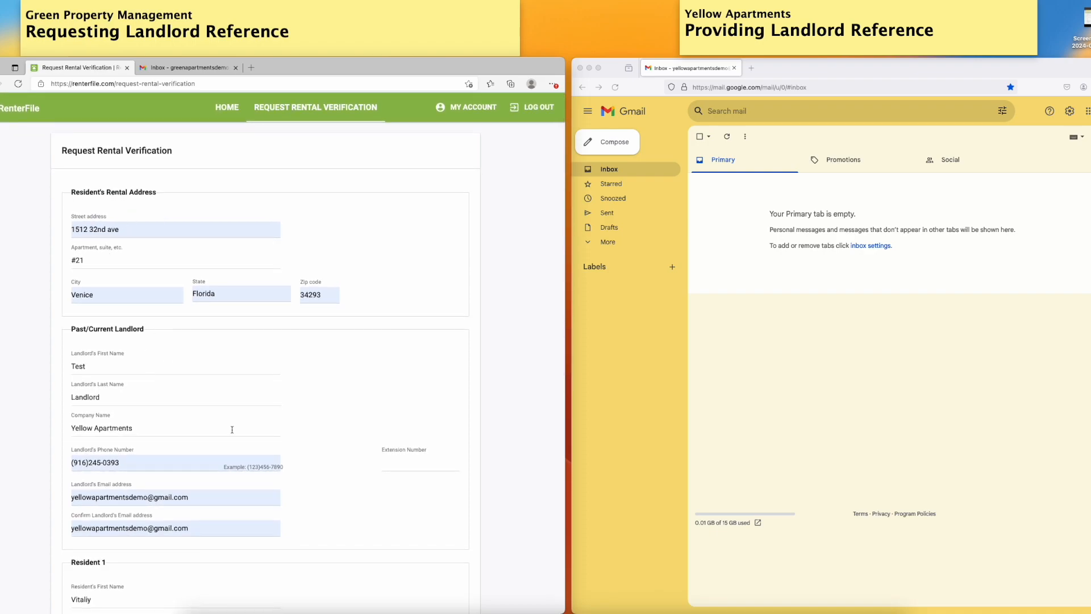
scroll(232, 429, "down", 11)
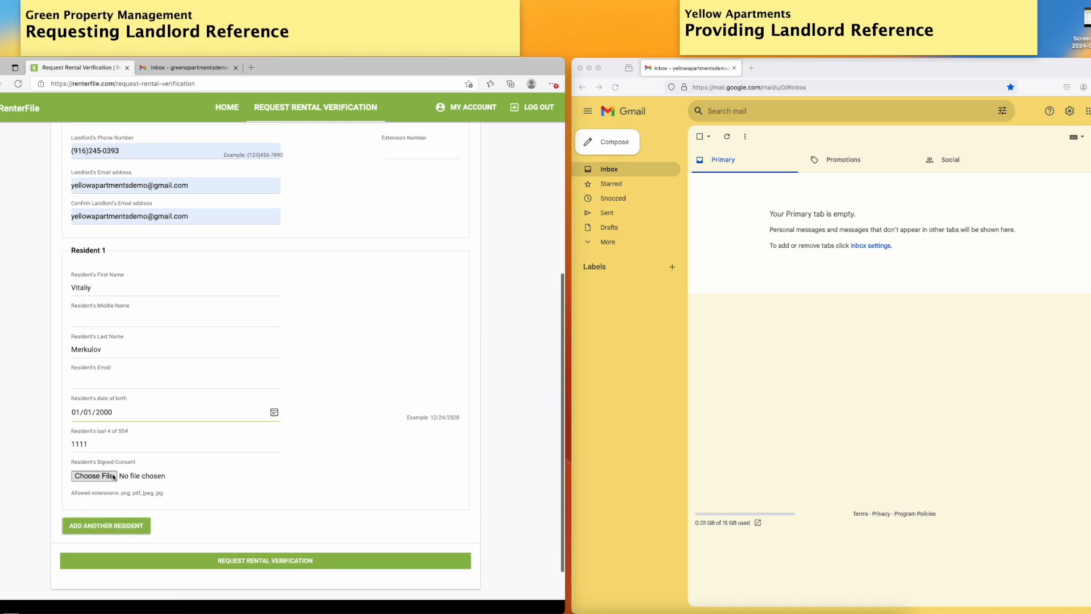
left_click(99, 478)
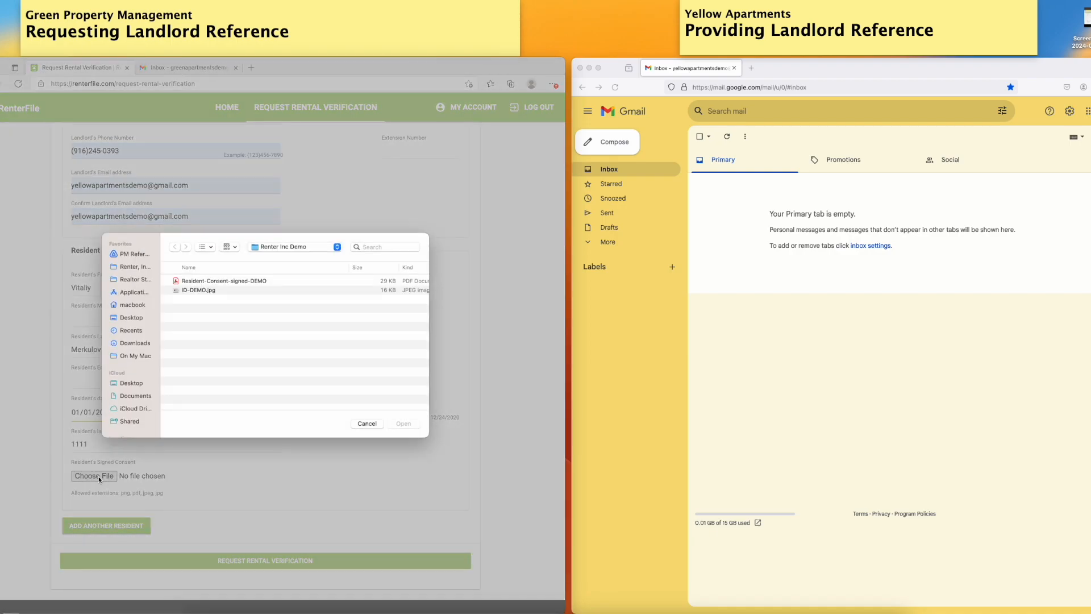
left_click(227, 283)
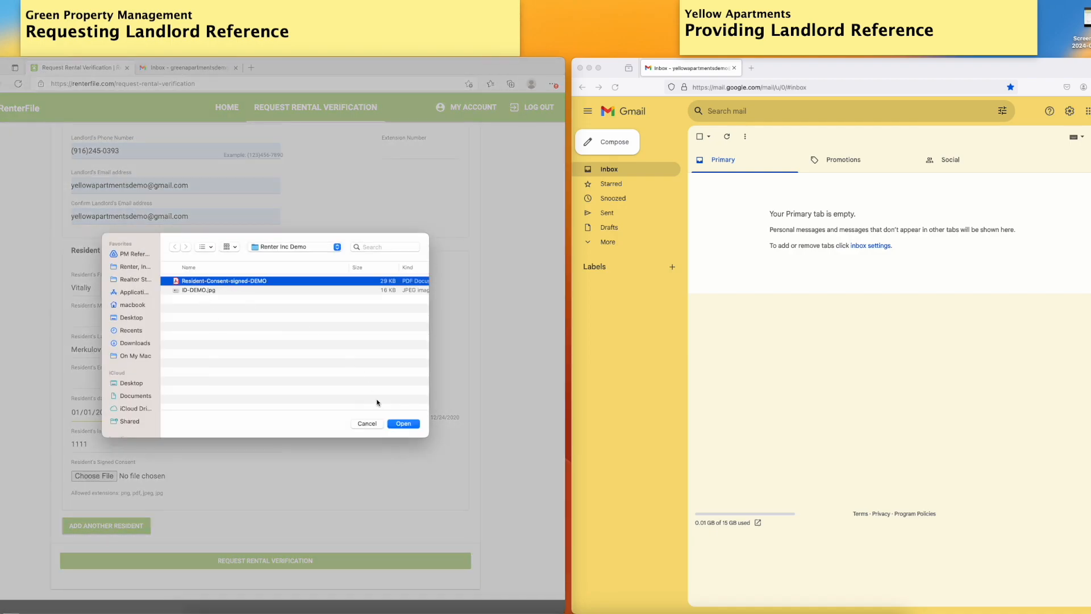
left_click(404, 423)
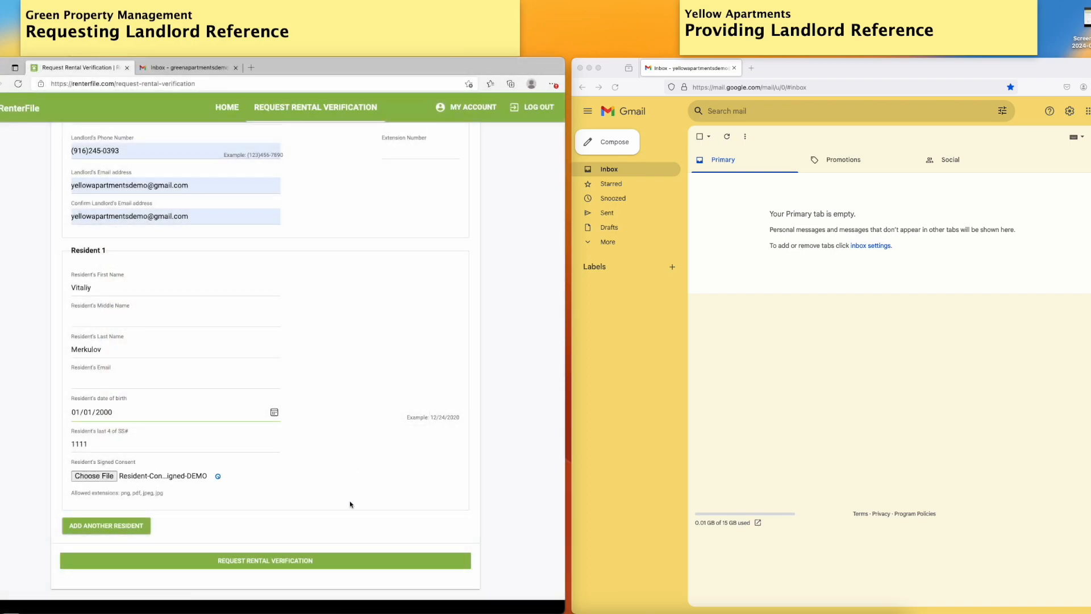
Fill Resident 1's first name, last name and email from the saved Test Resident autofill entry, then submit the rental verification request
scroll(55, 396, "up", 2)
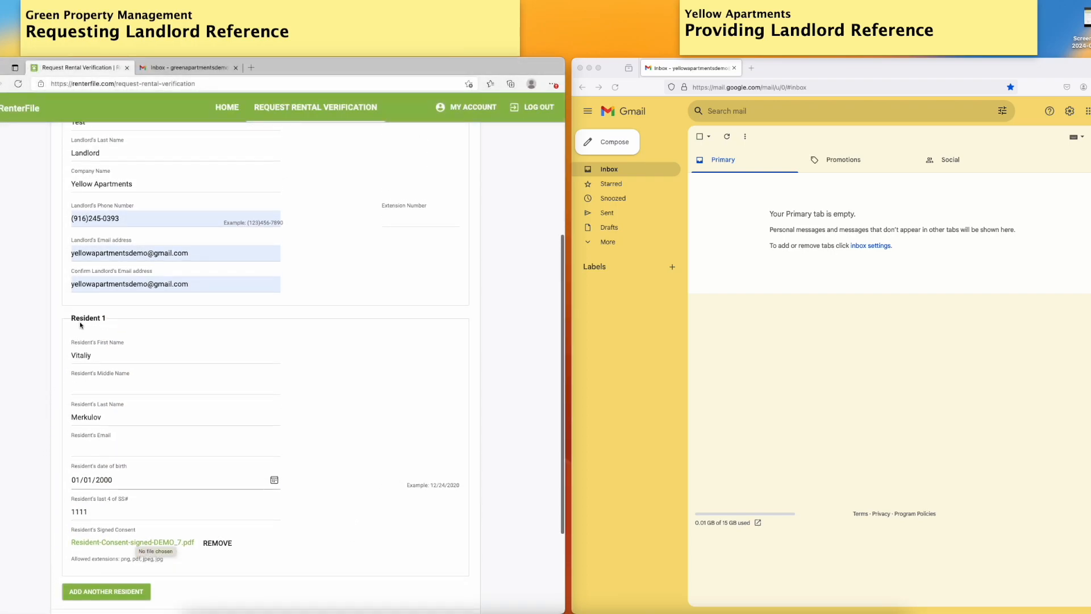
scroll(92, 446, "down", 2)
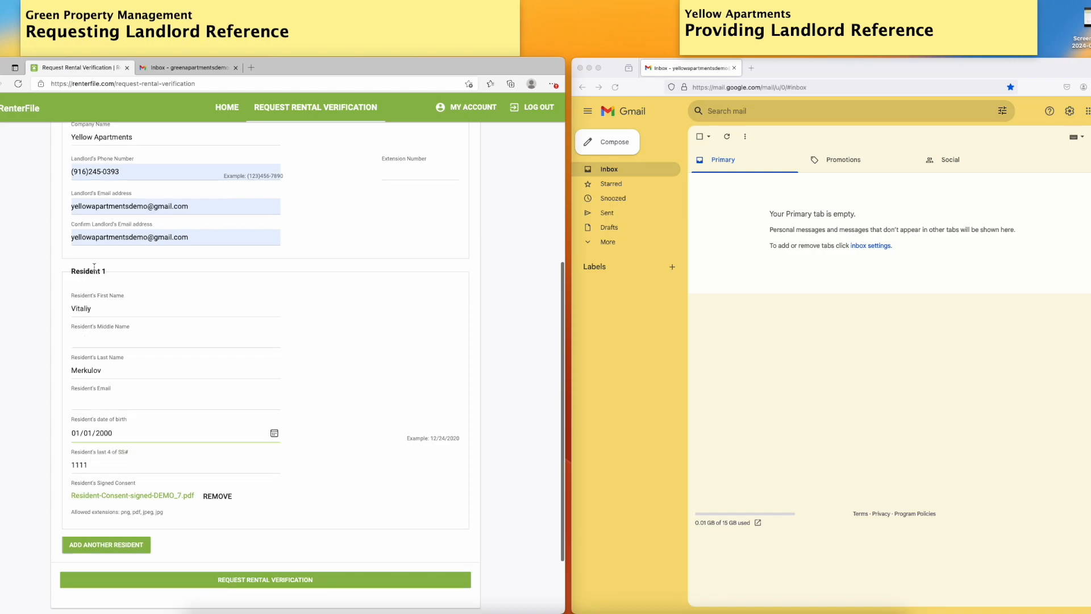
scroll(355, 442, "down", 1)
scroll(355, 441, "up", 8)
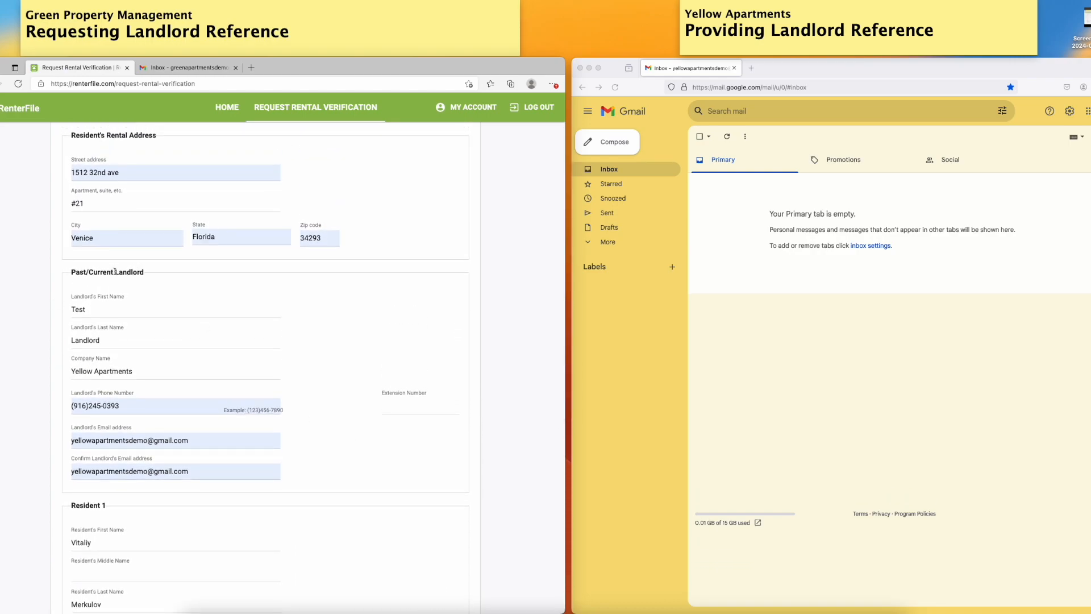
scroll(343, 432, "down", 8)
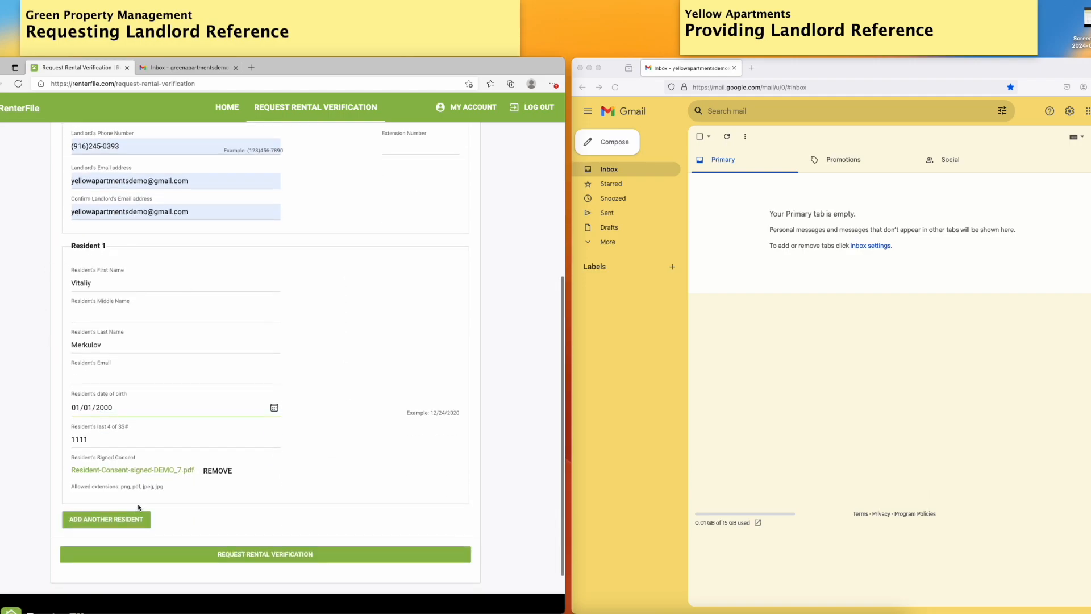
scroll(480, 414, "up", 5)
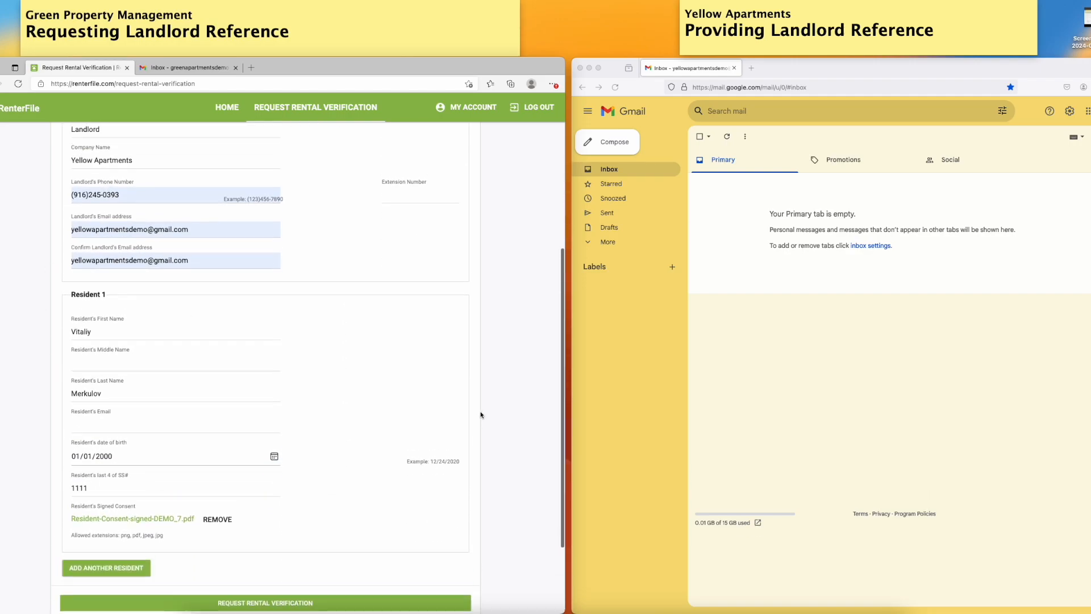
scroll(479, 414, "down", 10)
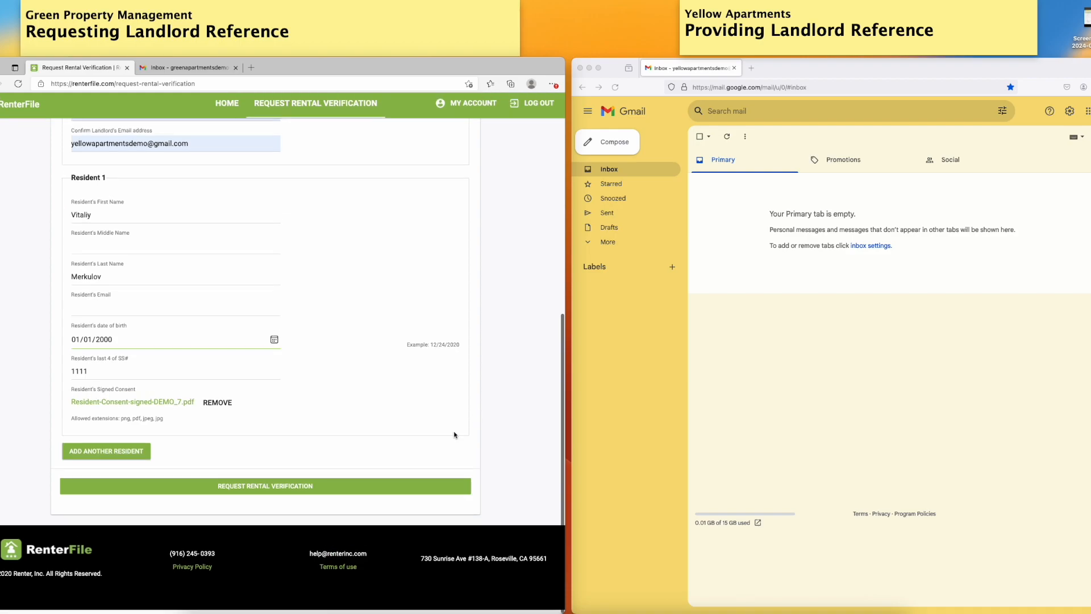
left_click(254, 491)
left_click(95, 311)
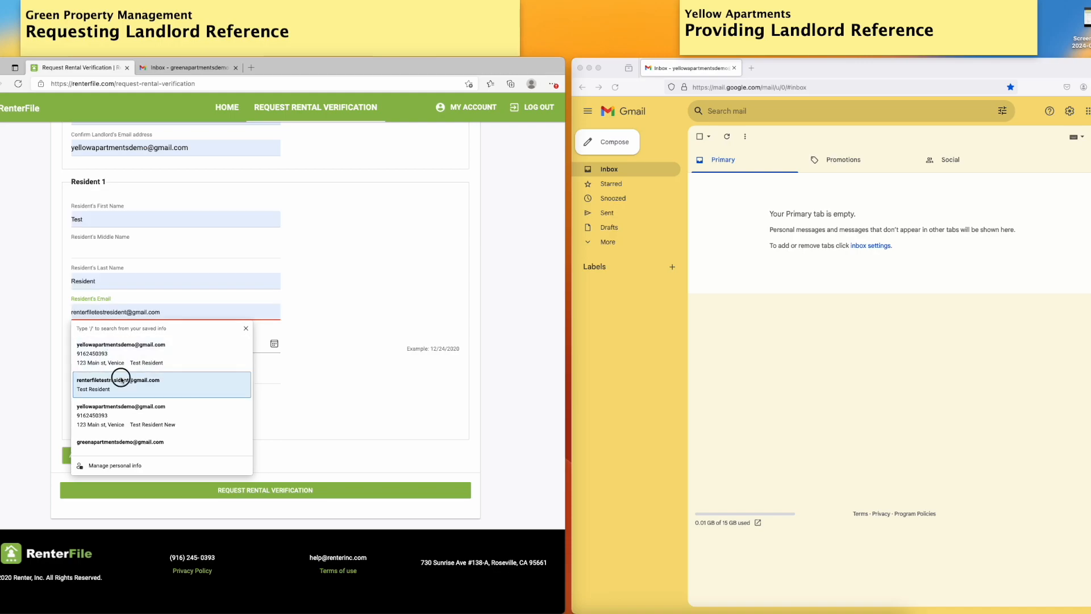
left_click(121, 381)
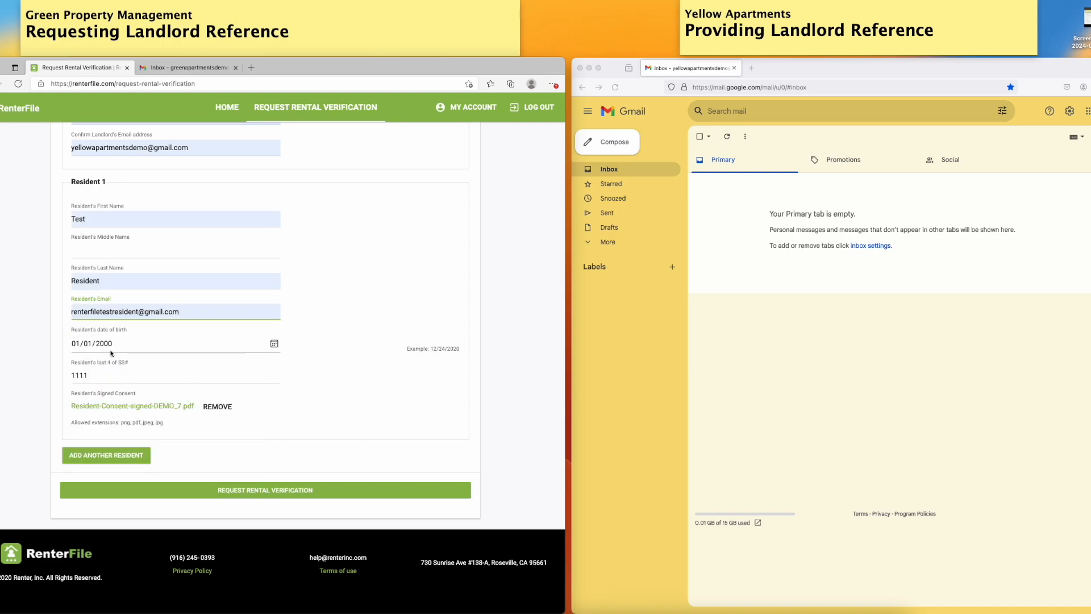
left_click(271, 490)
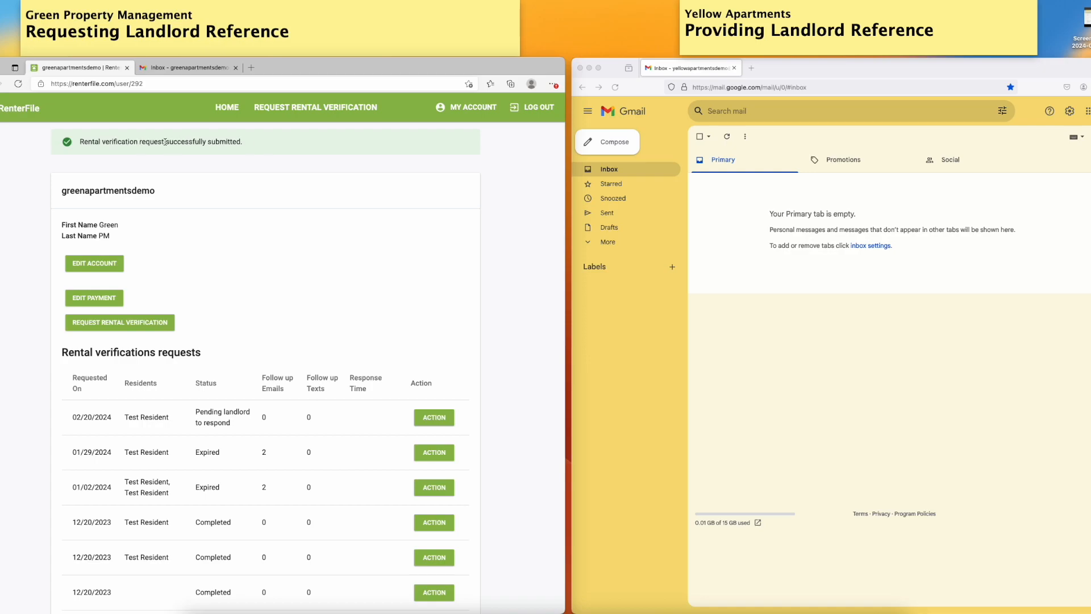
In the landlord's inbox, open the Rental History Verification email about Test Resident and preview its attached consent PDF
left_click(611, 172)
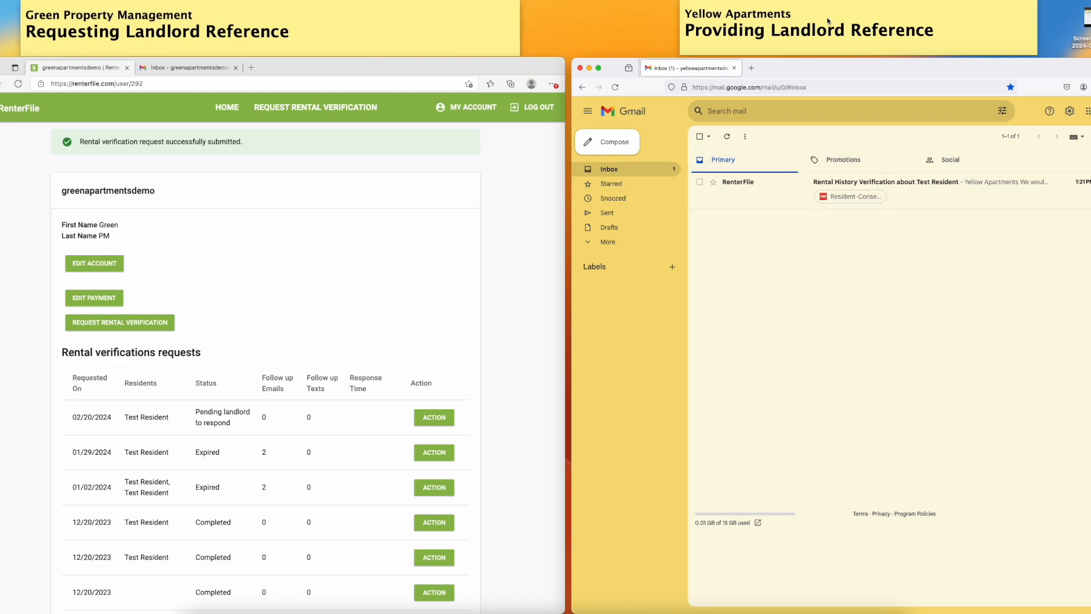
left_click(912, 186)
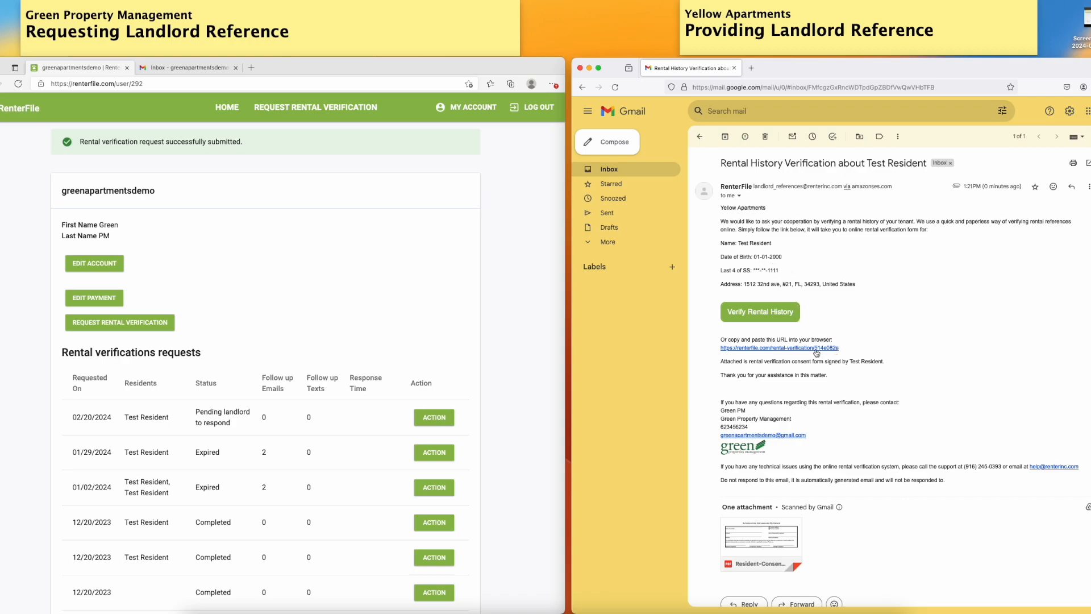
scroll(852, 451, "down", 1)
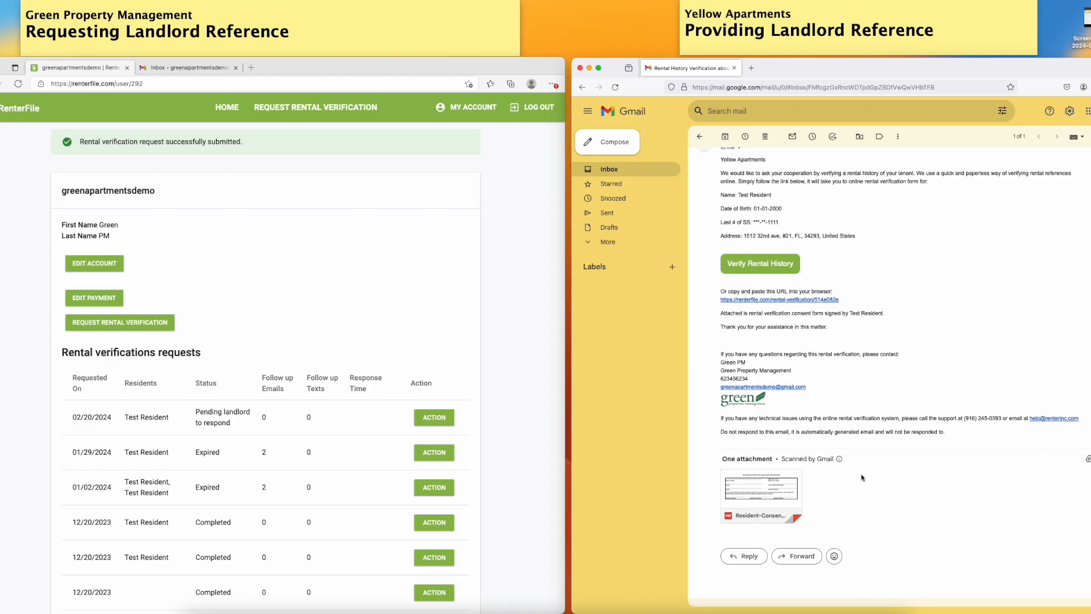
left_click(757, 497)
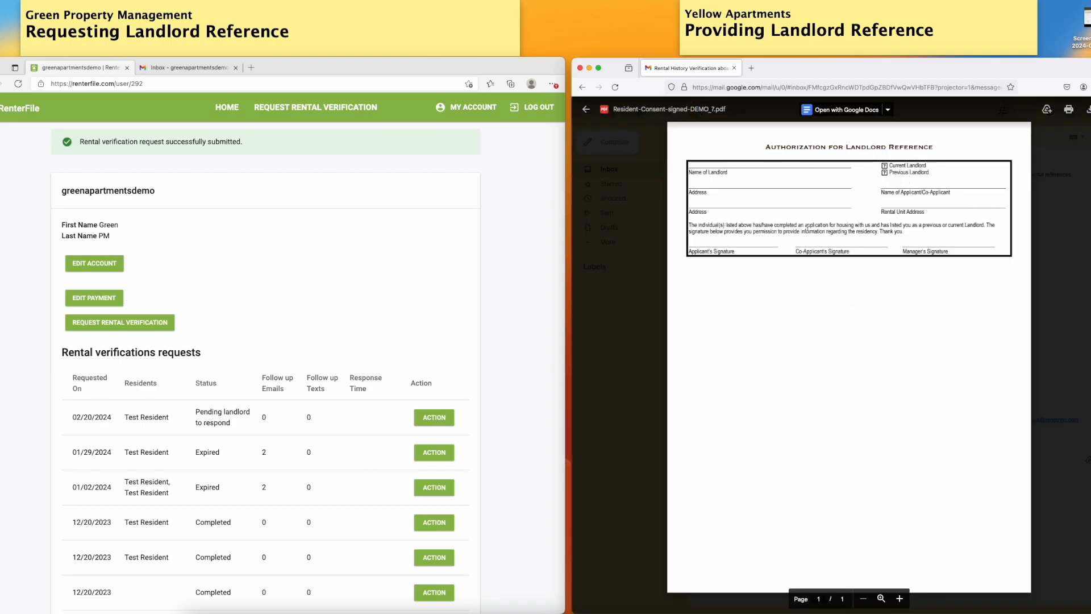
key("Escape")
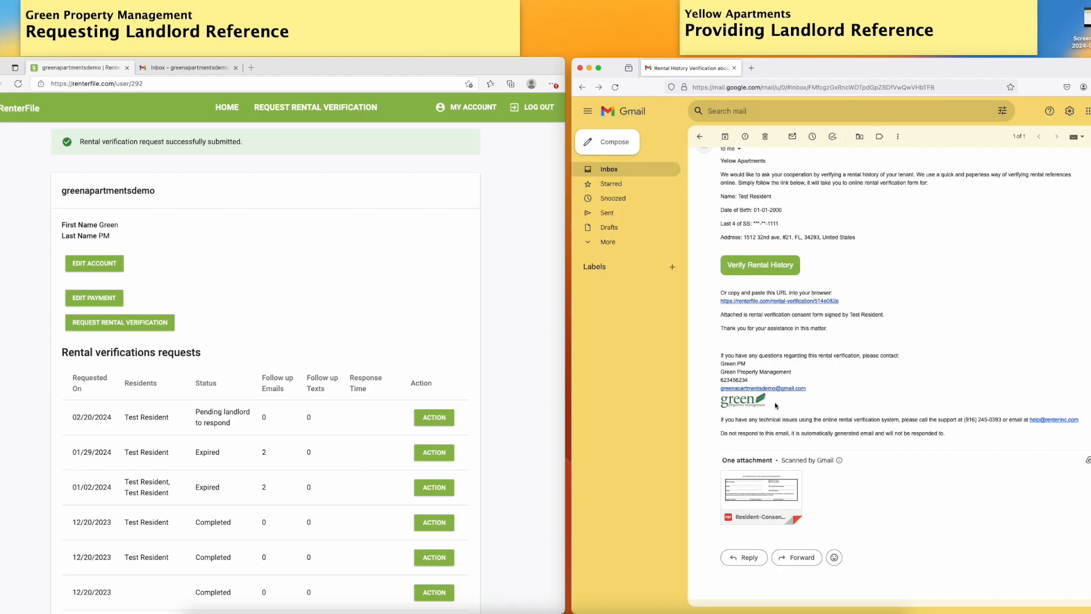
scroll(799, 328, "up", 1)
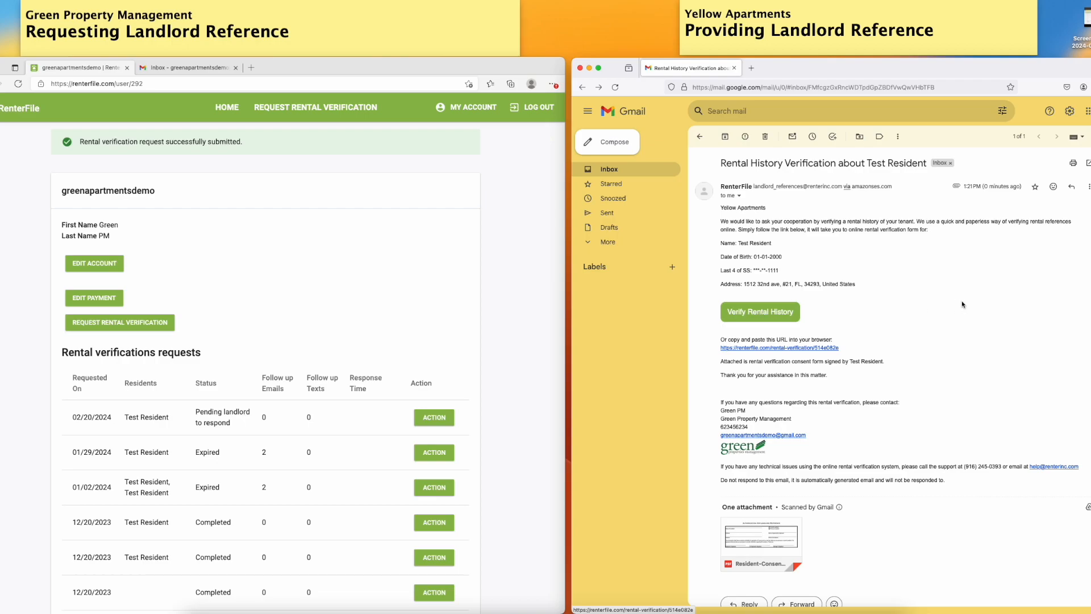
Open the Provide Rental Verification form from the email's Verify Rental History link and review its questions
left_click(761, 313)
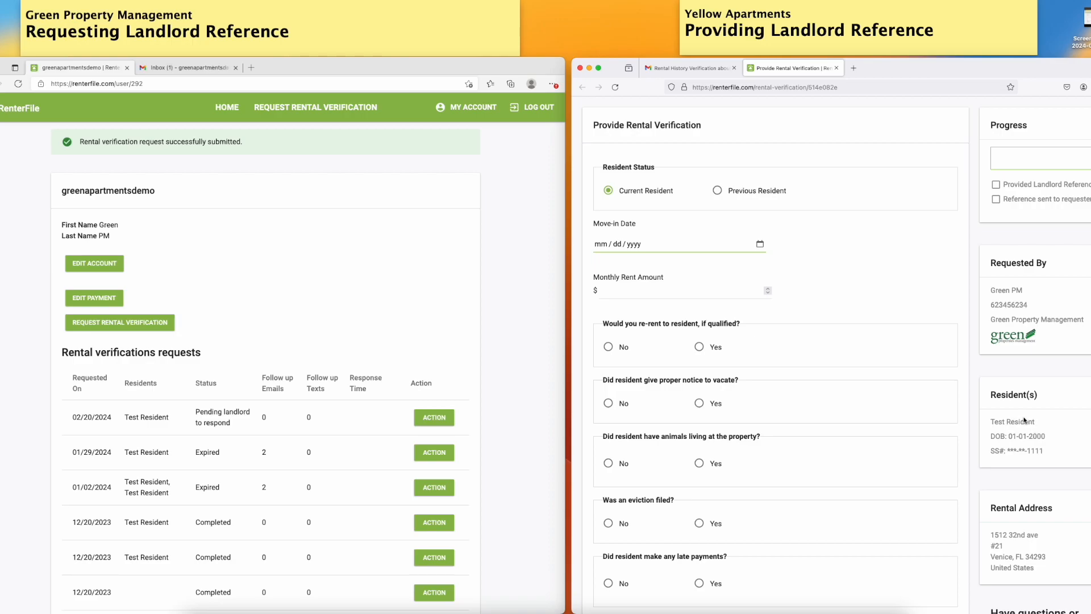
scroll(975, 423, "down", 3)
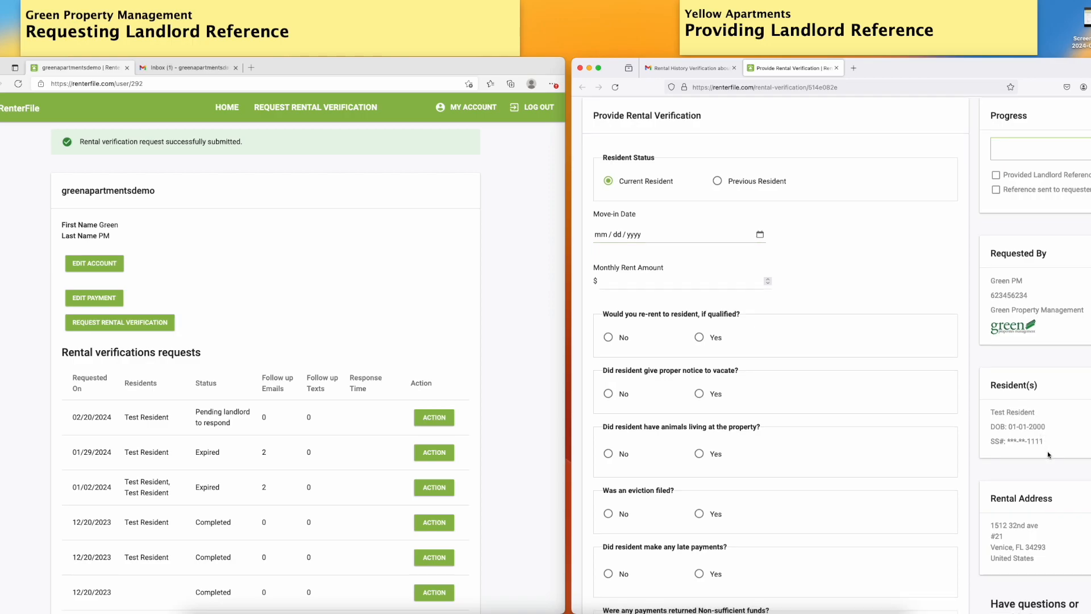
scroll(1057, 438, "up", 3)
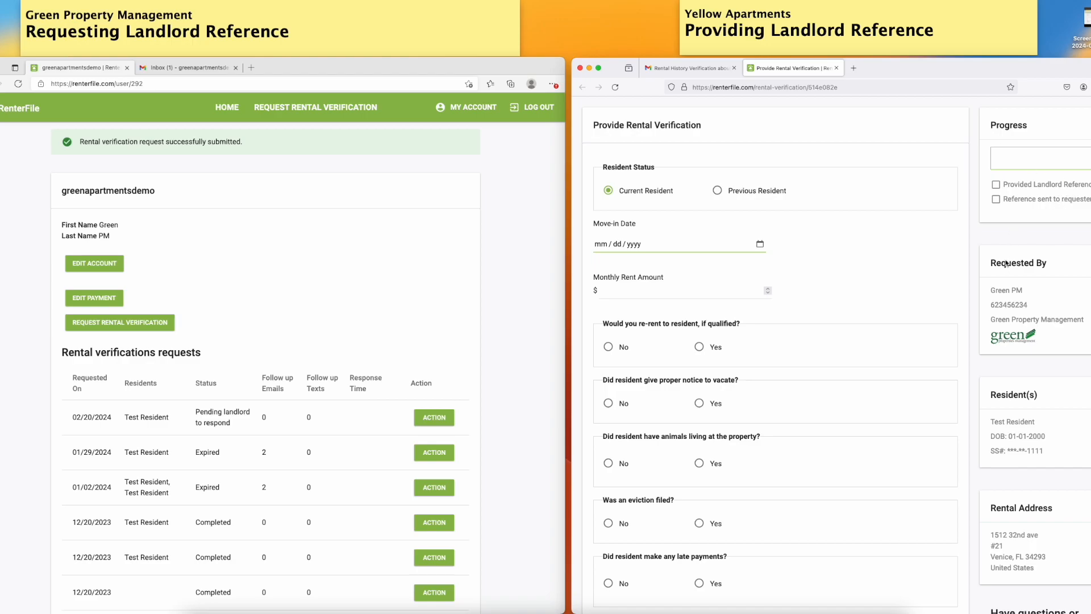
scroll(972, 307, "down", 10)
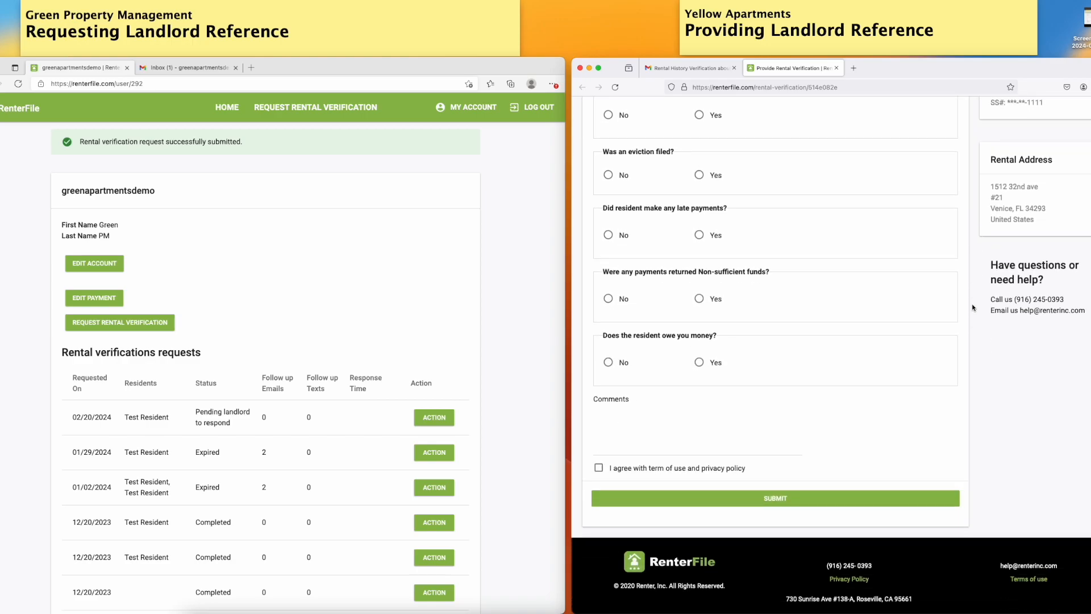
scroll(972, 308, "up", 6)
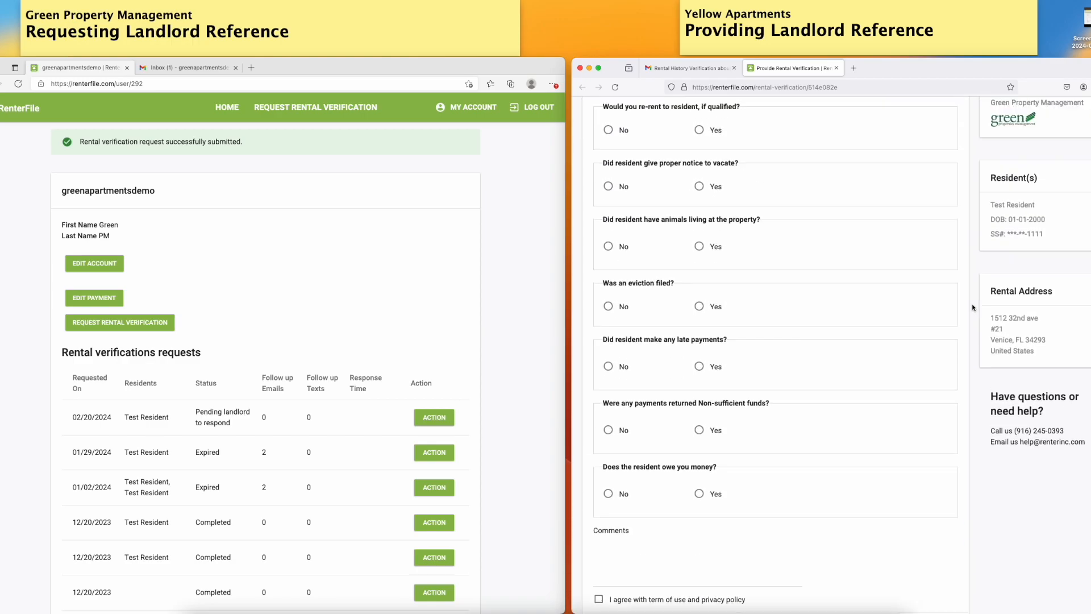
scroll(818, 296, "up", 1)
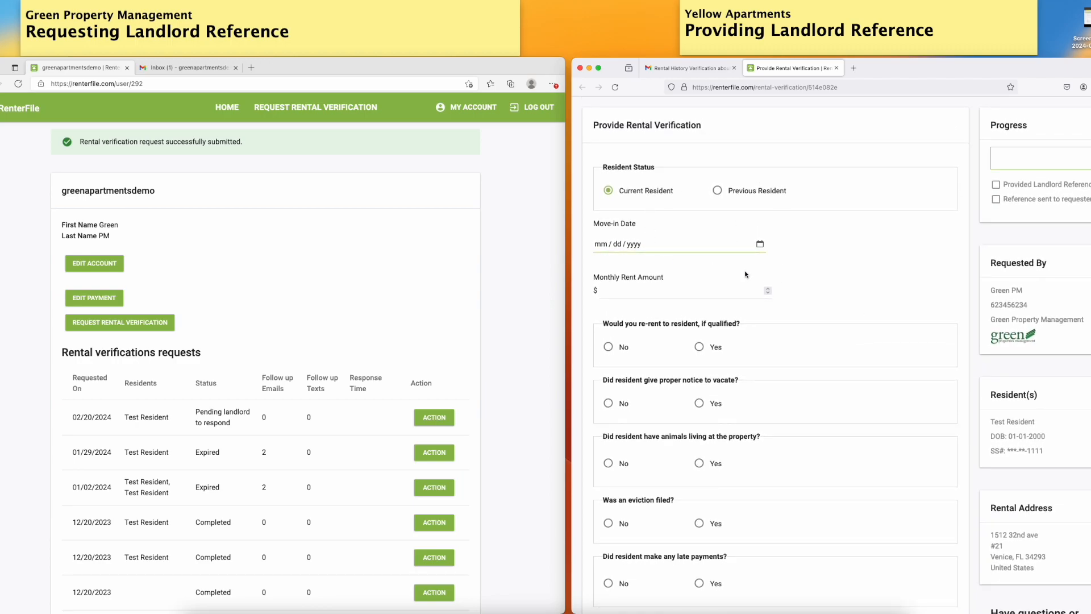
Open the Edit Request page for the pending 02/20/2024 request and go back to the requests list
left_click(494, 335)
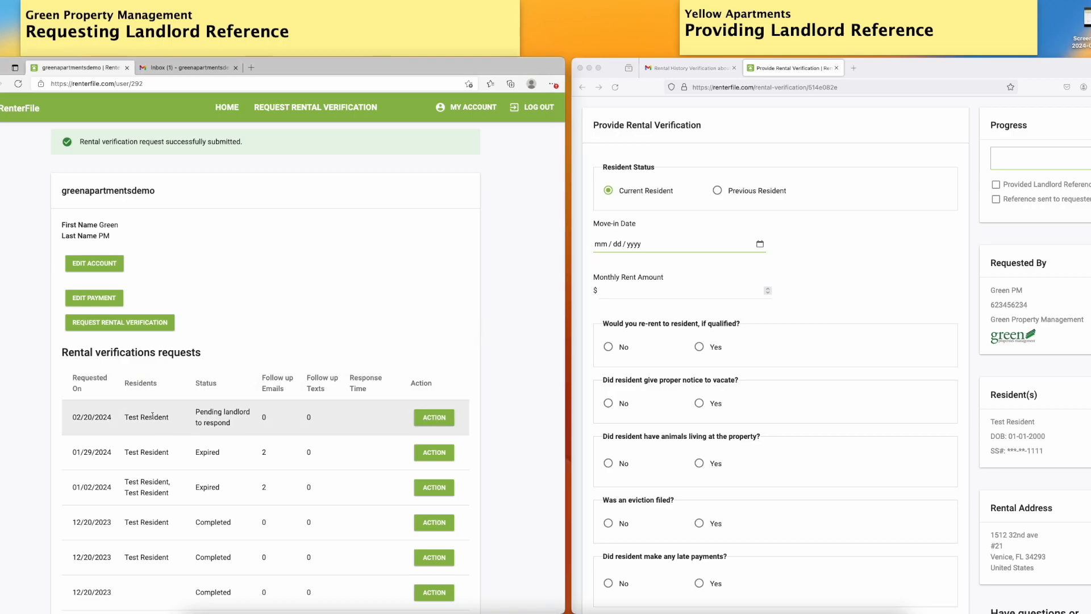
left_click(432, 419)
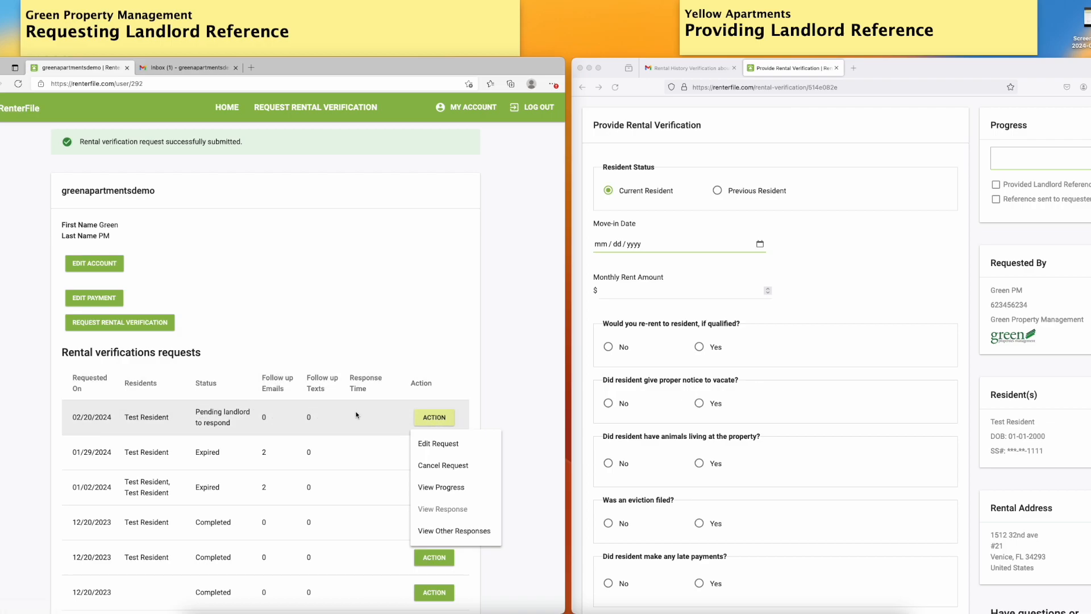
left_click(441, 445)
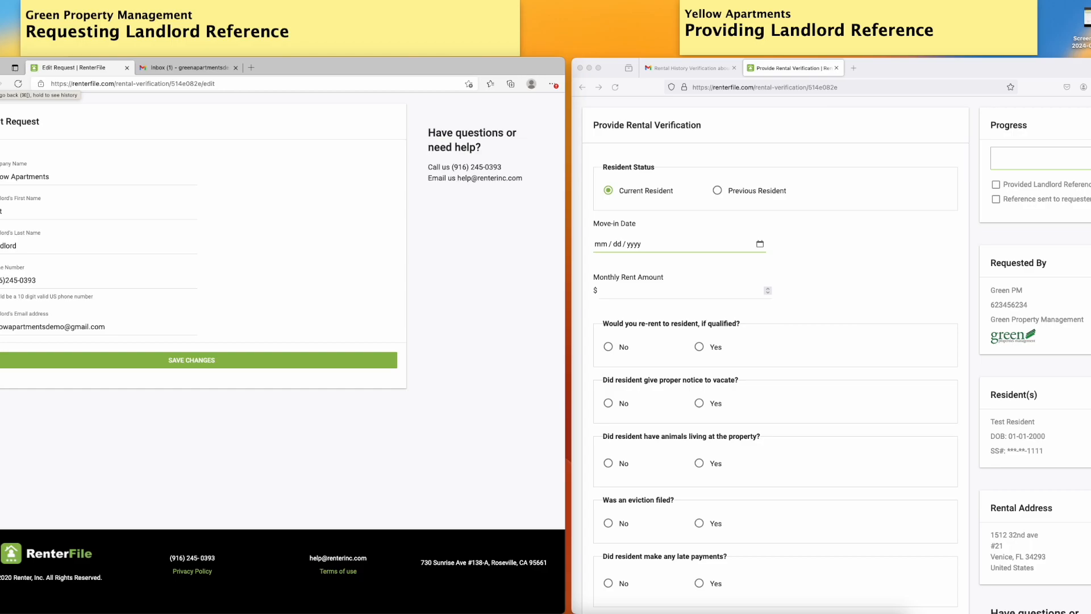
left_click(2, 84)
Open the View Progress page for the same pending request and return to the requests list
left_click(434, 418)
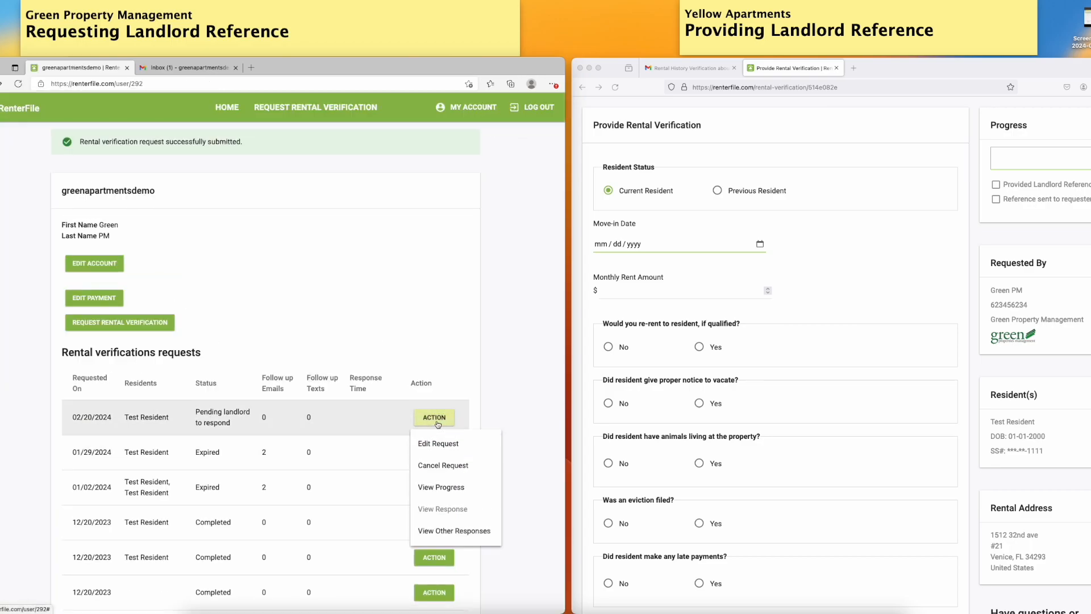
left_click(442, 487)
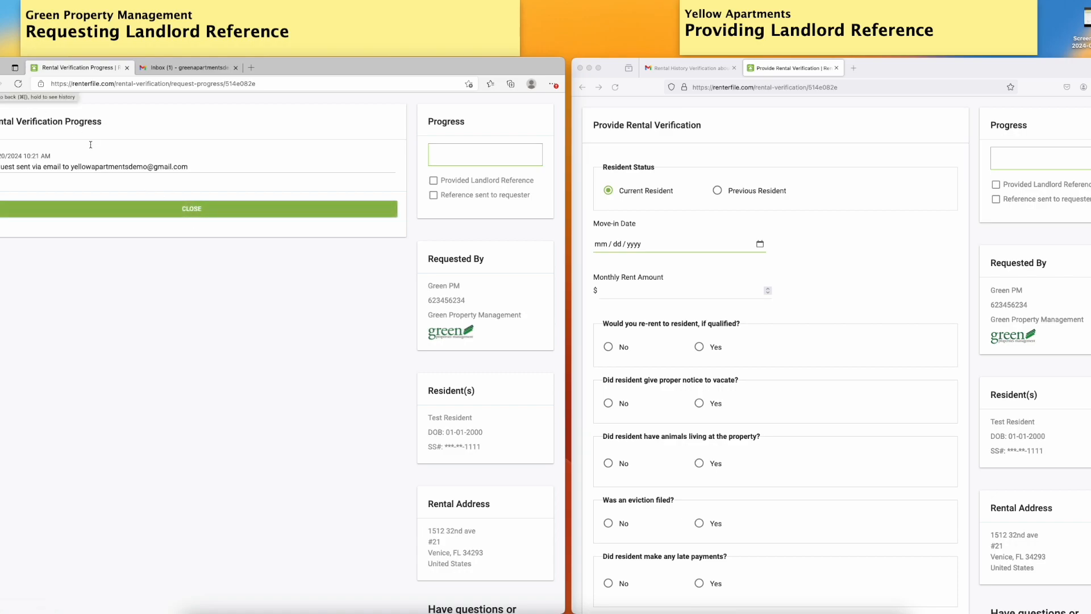
key("super+bracketleft")
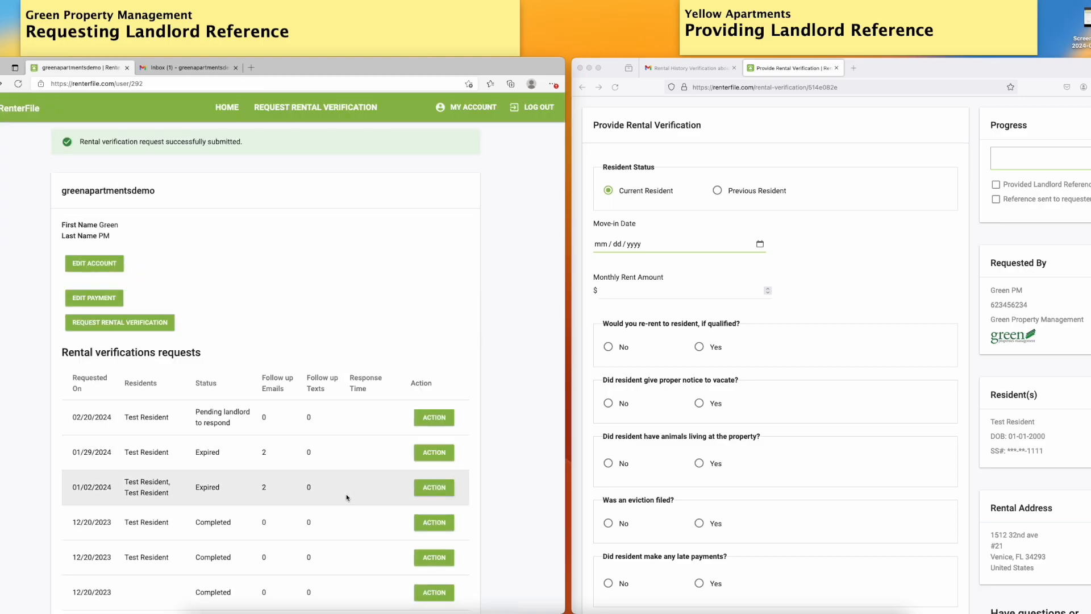
Open the View Progress page for the completed 09/14/2022 request and return to the requests list
scroll(342, 493, "down", 5)
scroll(340, 497, "down", 1)
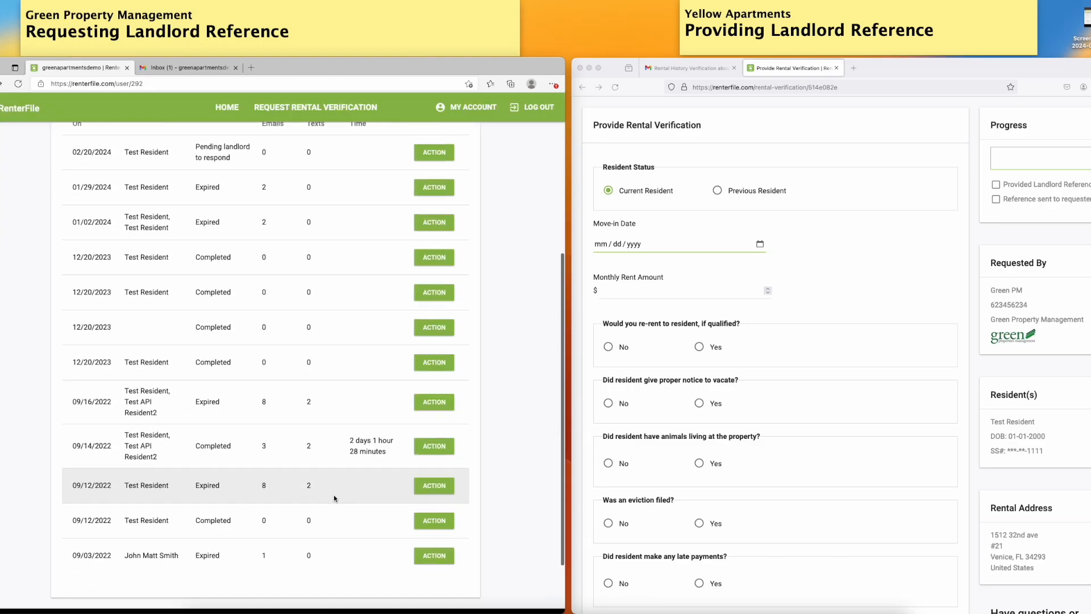
left_click(438, 447)
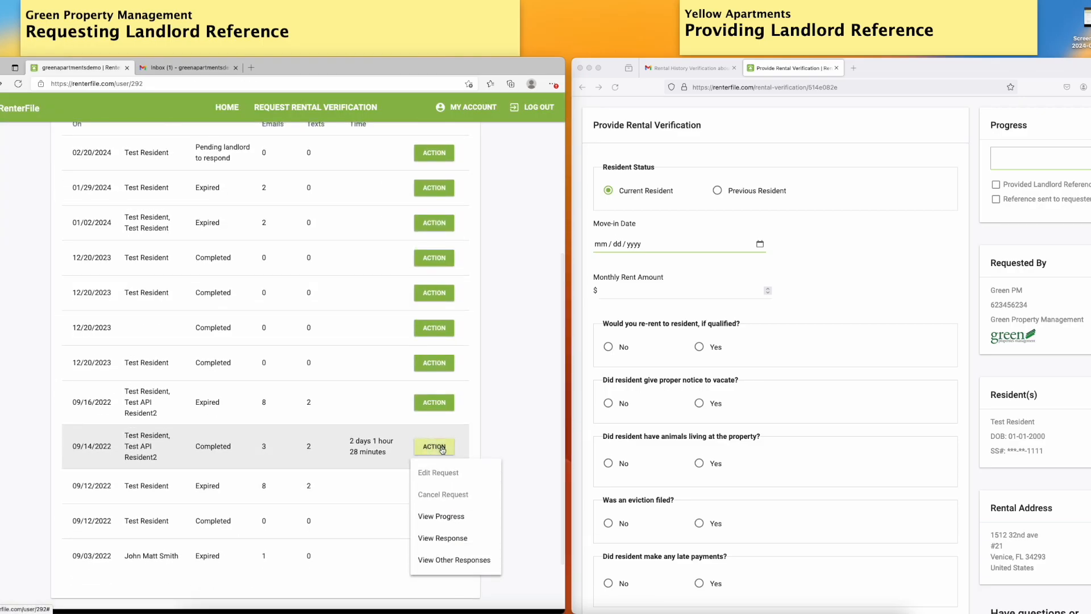
left_click(447, 516)
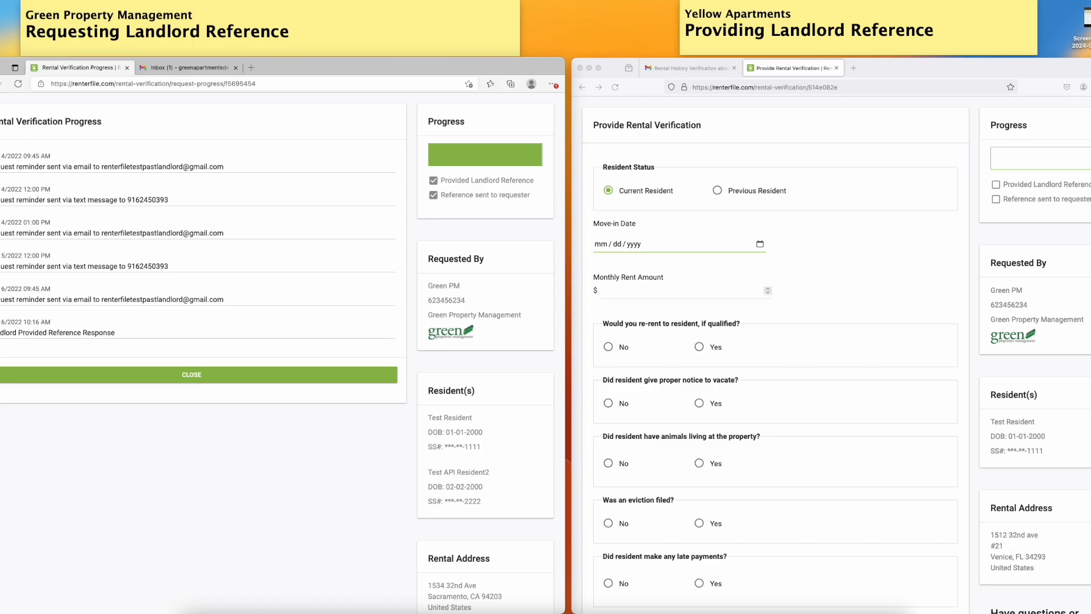
key("super+Left")
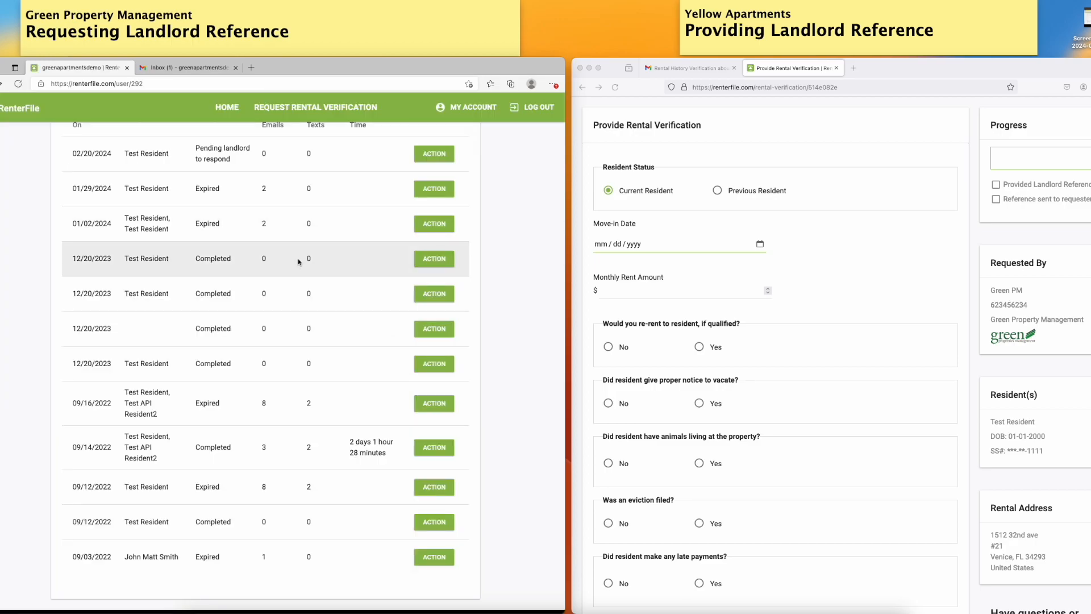
Open the action options for the pending 02/20/2024 request and close them again
scroll(288, 254, "up", 5)
scroll(334, 285, "down", 1)
left_click(437, 423)
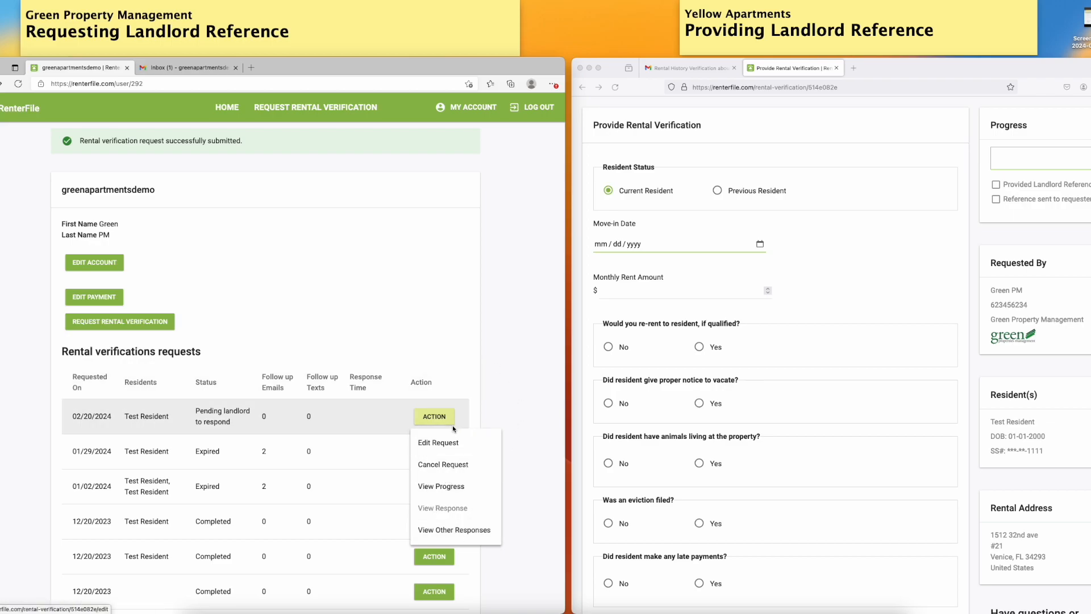
left_click(540, 488)
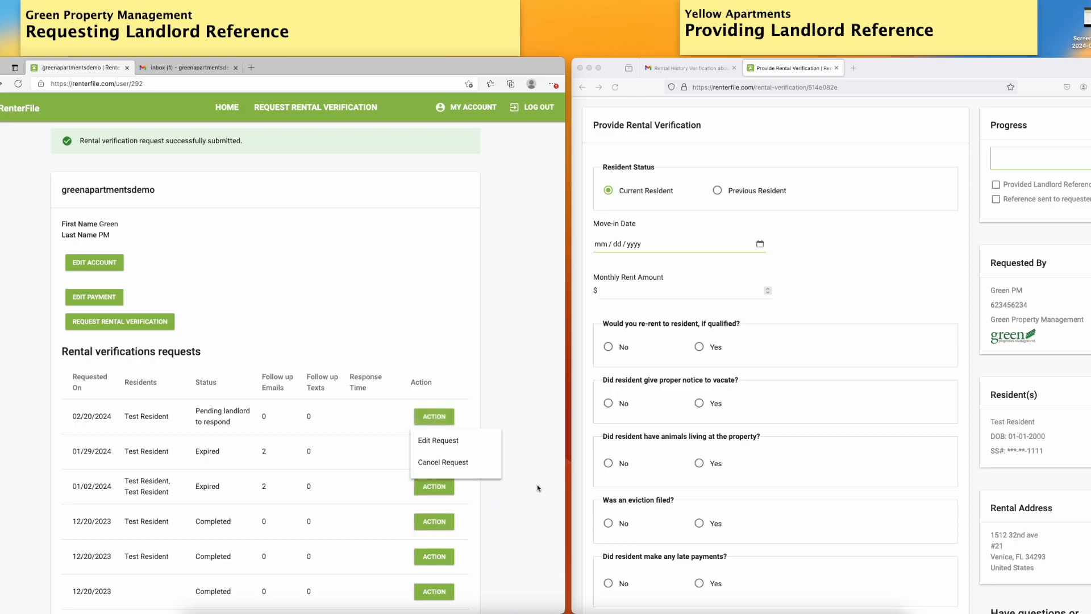
In the landlord's verification form, set the resident status to Previous Resident
left_click(896, 245)
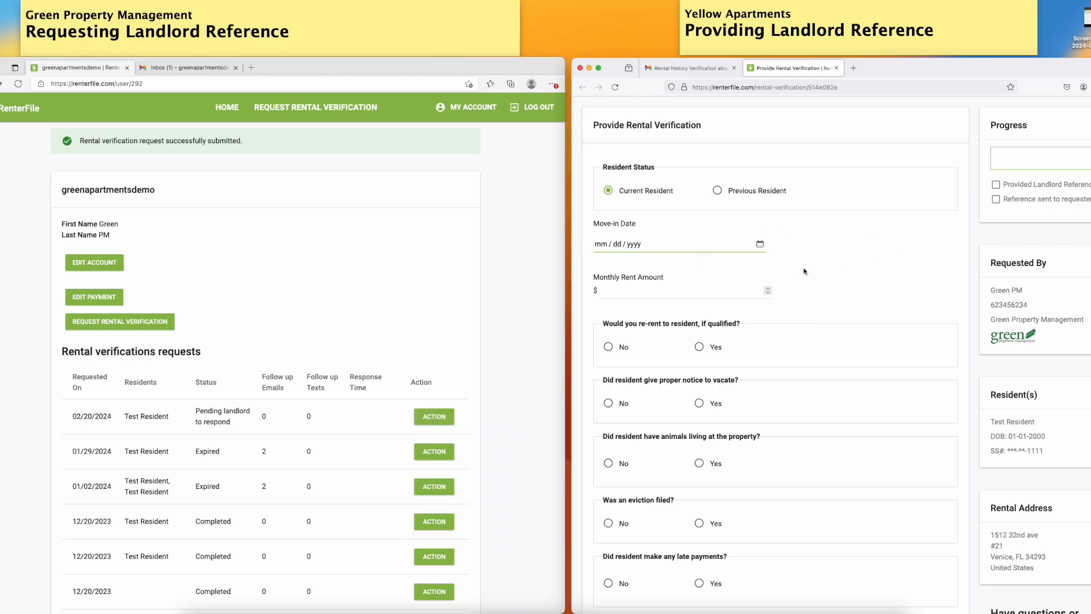
scroll(885, 277, "up", 1)
scroll(885, 277, "down", 1)
left_click(718, 191)
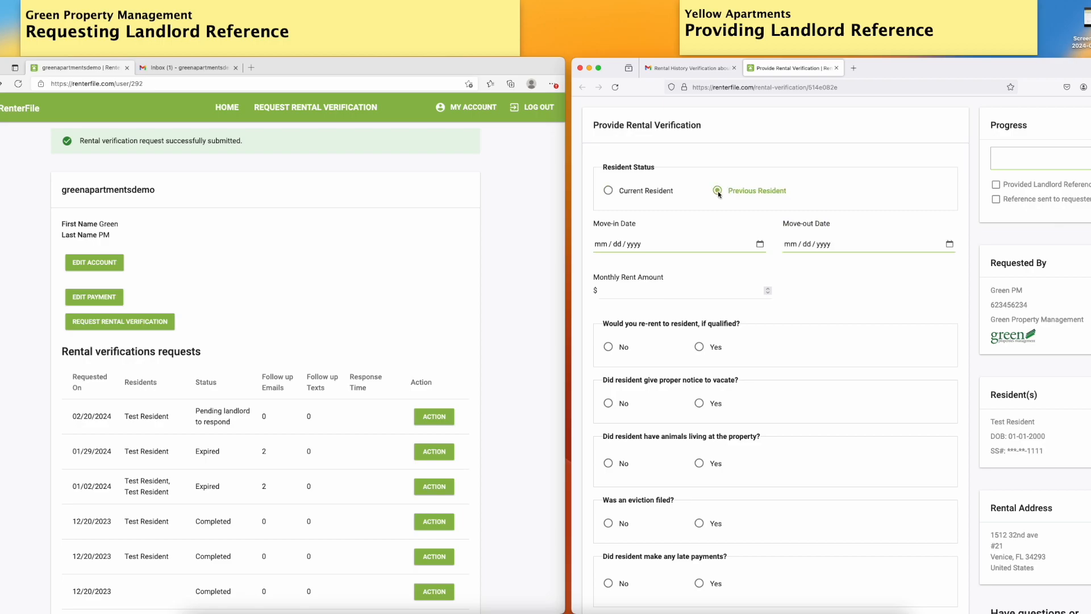
Set the move-in date to 02/01/2023 using the date picker
left_click(760, 244)
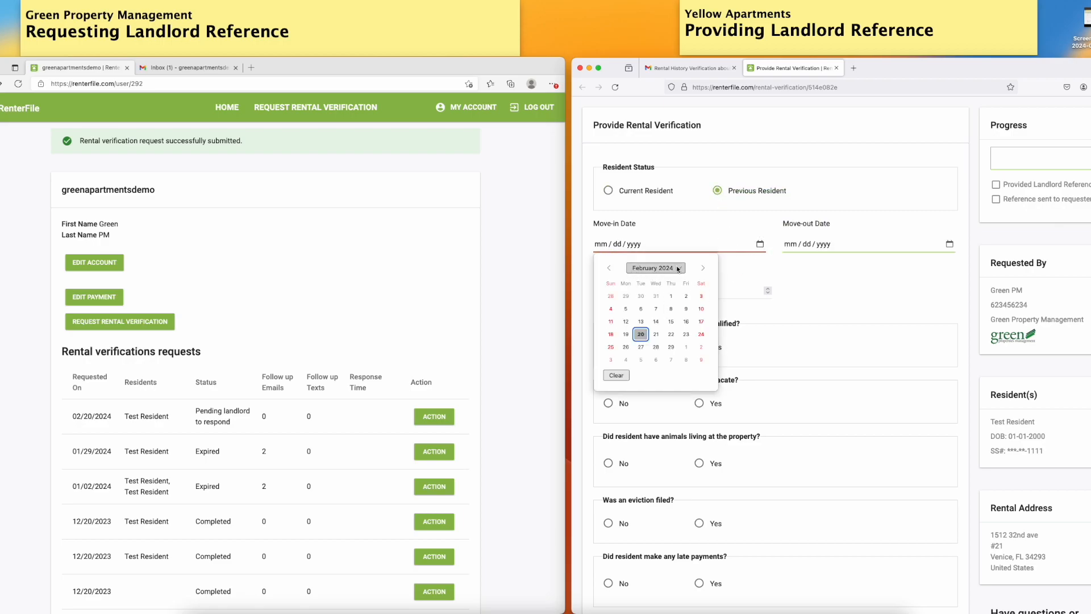
left_click(651, 268)
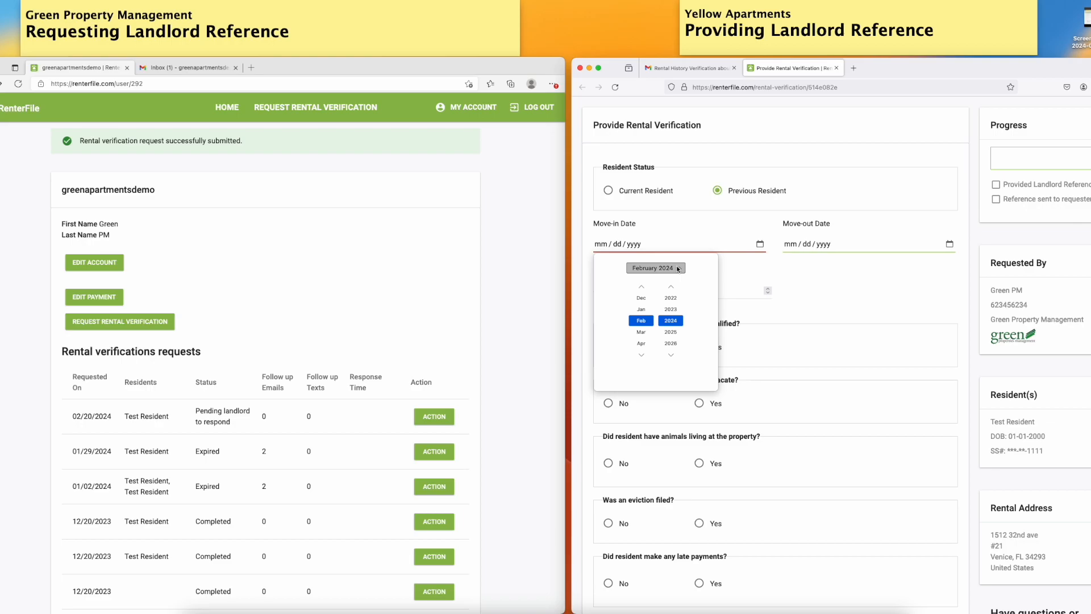
left_click(669, 309)
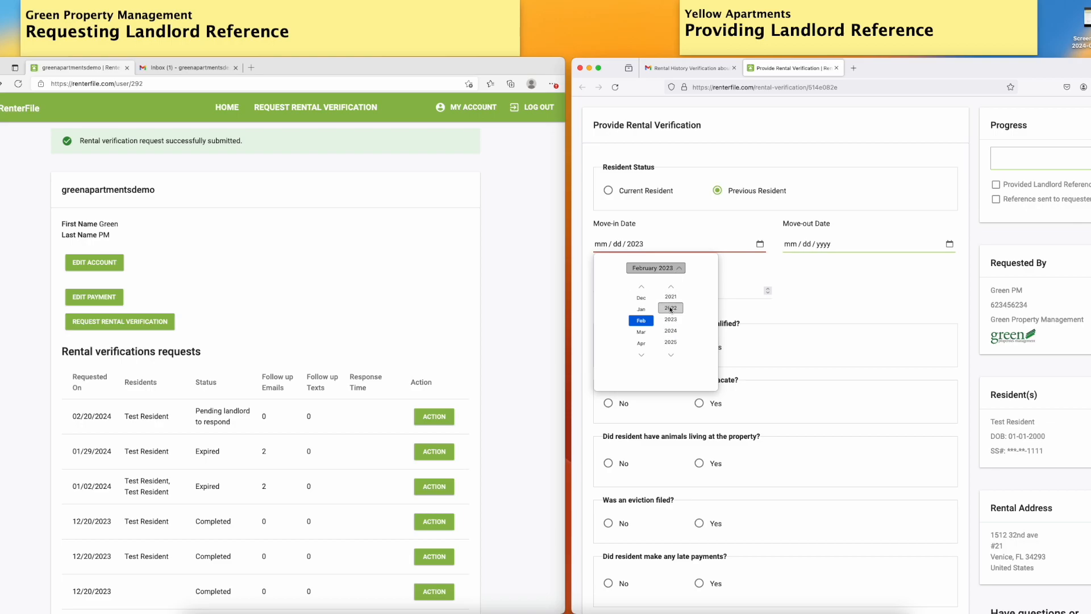
left_click(645, 322)
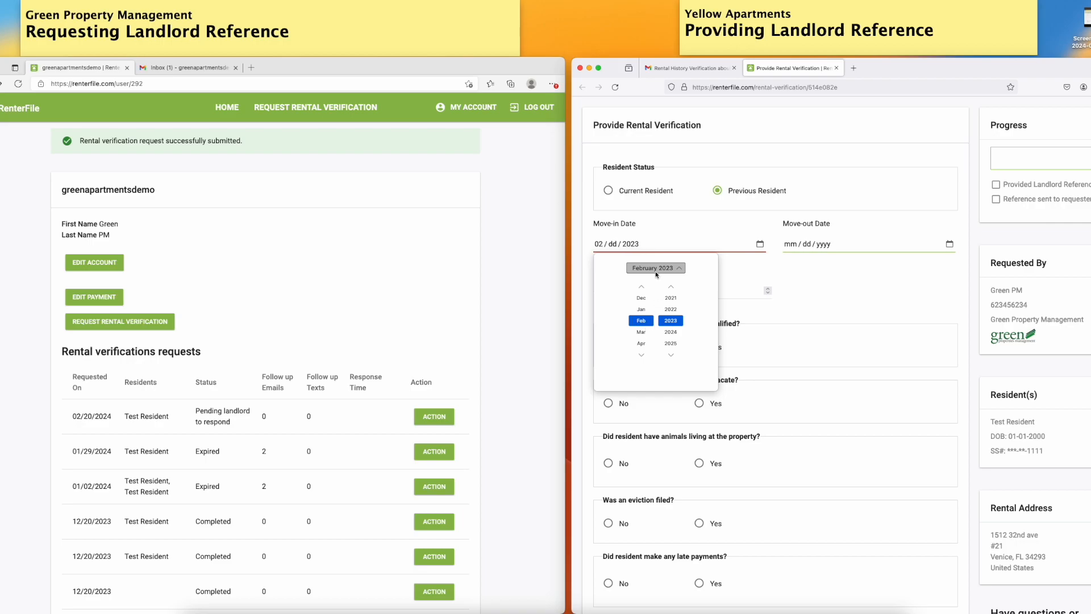
left_click(653, 245)
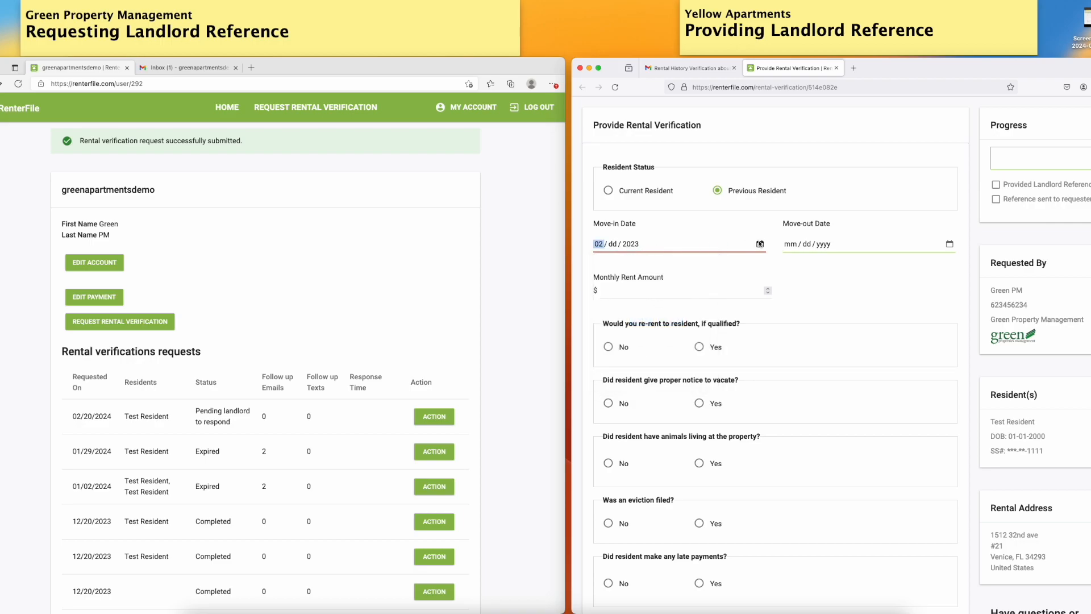
left_click(760, 244)
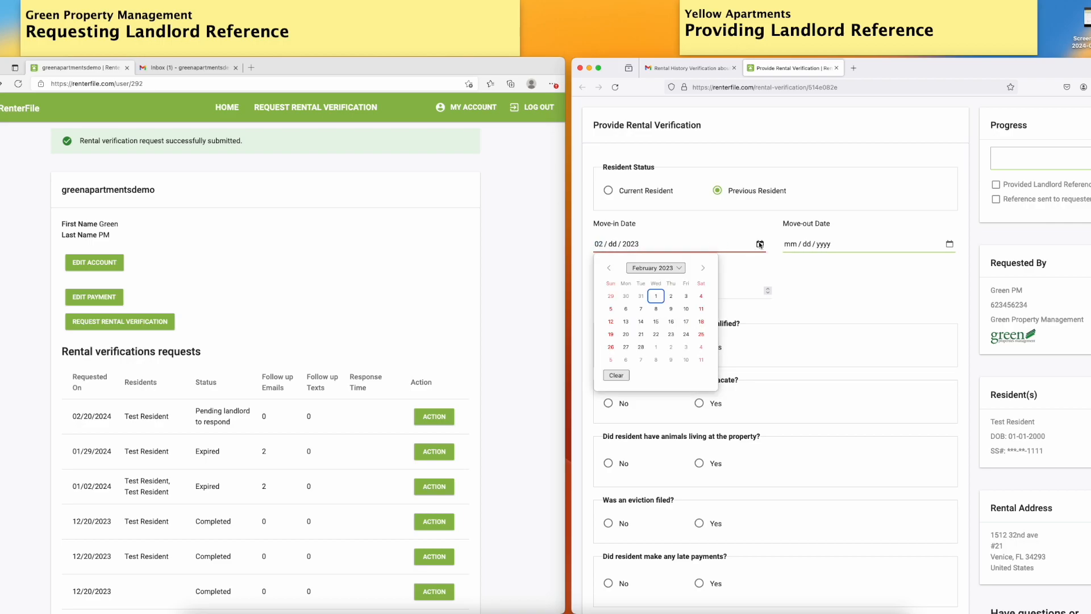
left_click(656, 296)
Set the move-out date to 02/19/2024 and the monthly rent amount to $2000
left_click(949, 244)
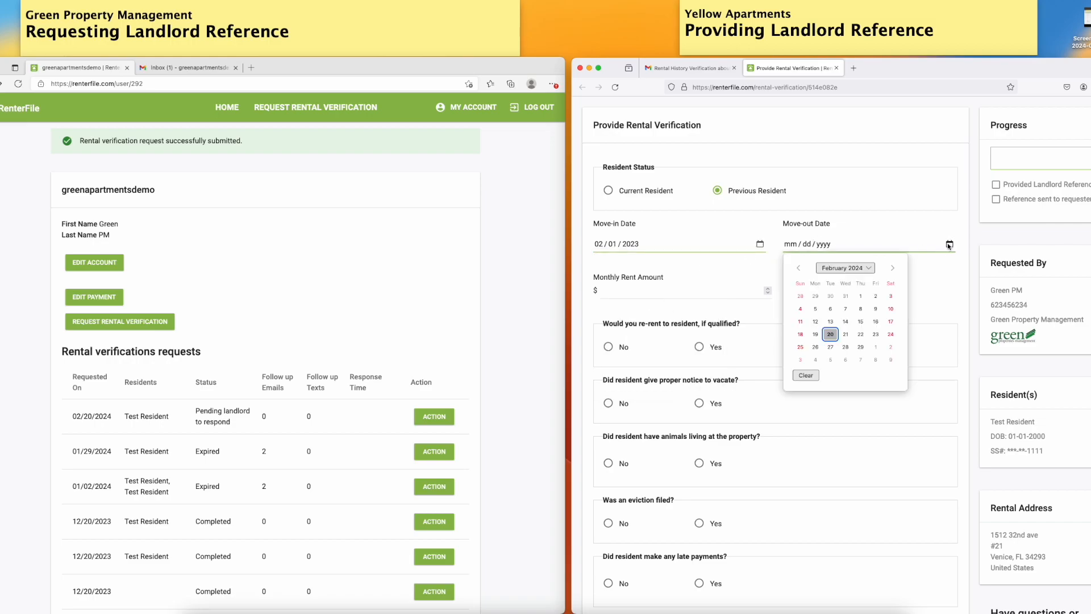
left_click(814, 336)
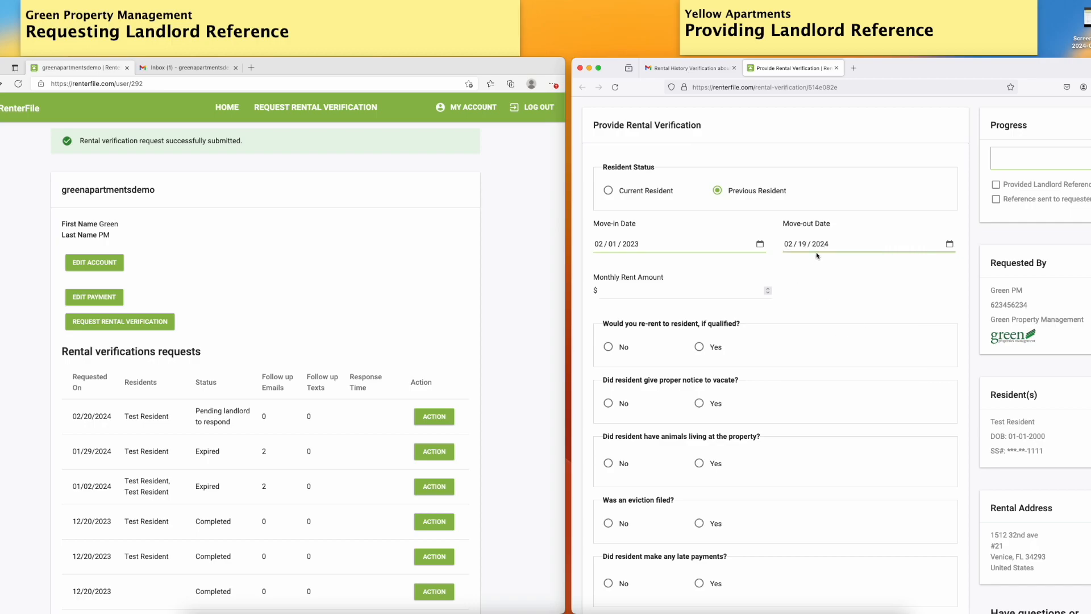
left_click(635, 295)
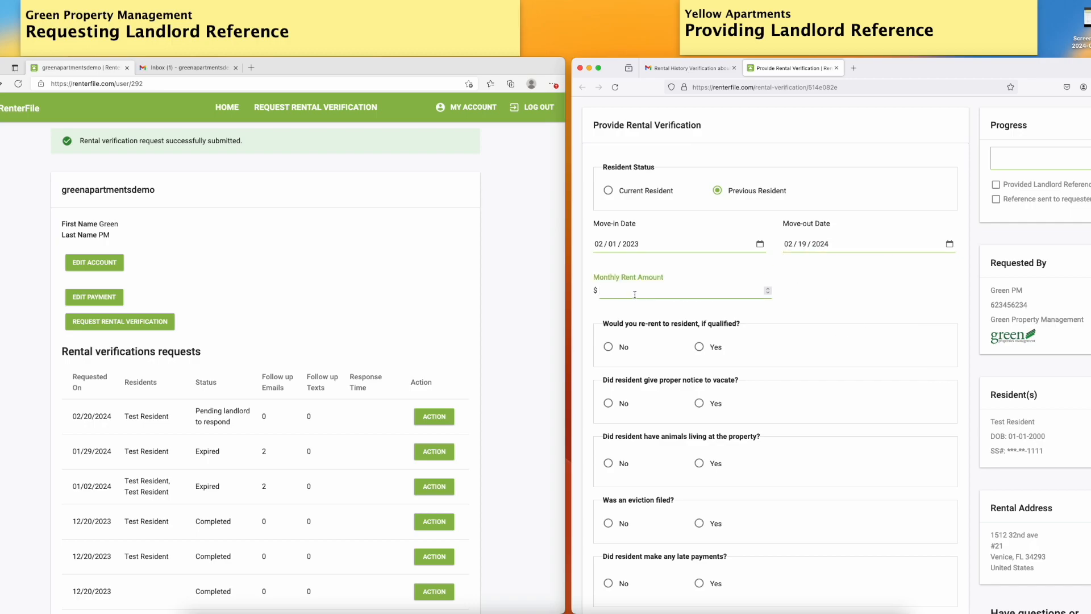
type("2000")
Answer Yes to re-renting, giving proper notice, and having animals at the property
left_click(673, 347)
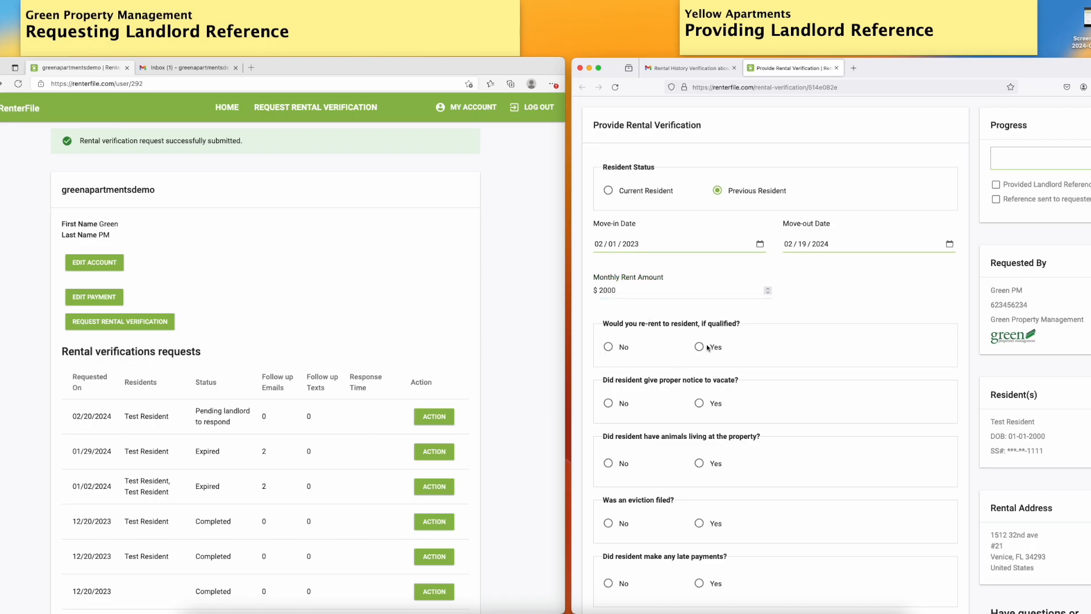
left_click(700, 348)
scroll(794, 443, "down", 1)
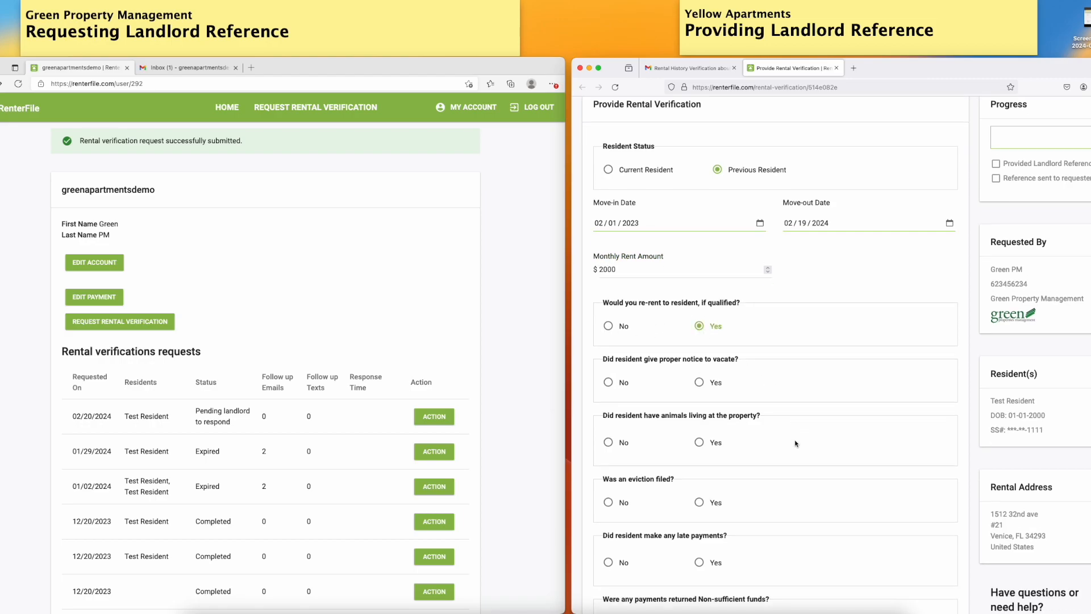
left_click(699, 373)
scroll(710, 378, "down", 2)
left_click(699, 376)
Enter cats as the type of animals and mark the animals as Authorized
scroll(737, 387, "down", 2)
left_click(650, 360)
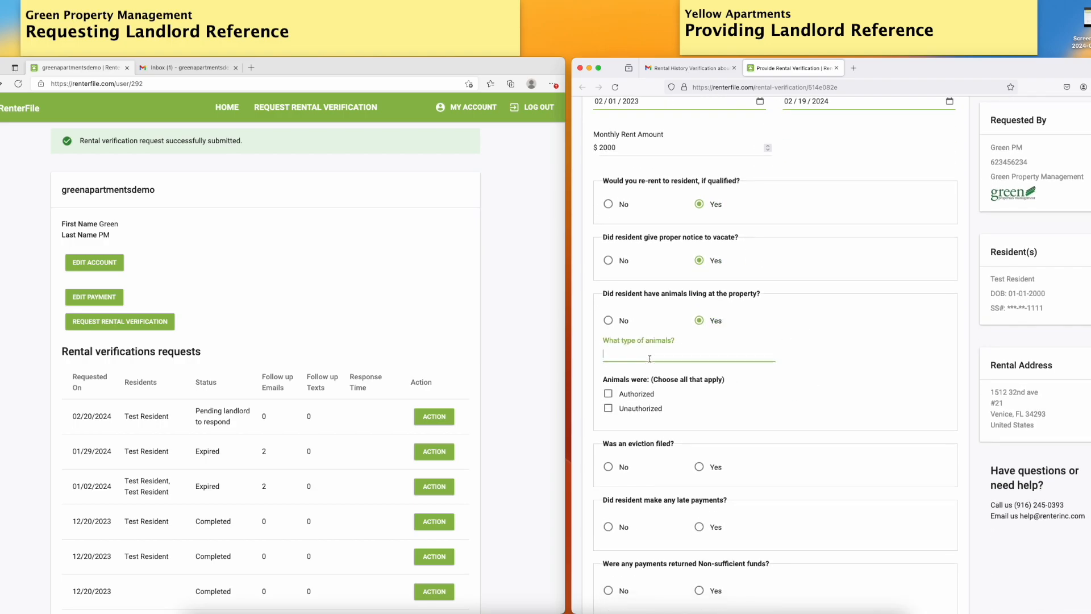
type("cats")
left_click(608, 393)
Answer No to whether an eviction was filed
scroll(811, 403, "down", 3)
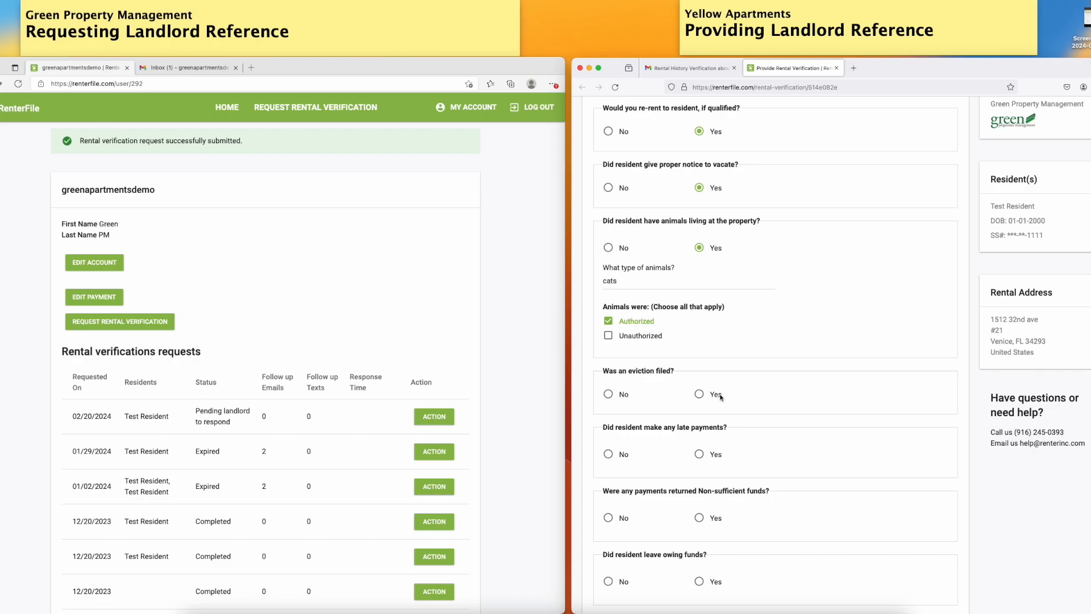
left_click(609, 395)
scroll(670, 392, "down", 5)
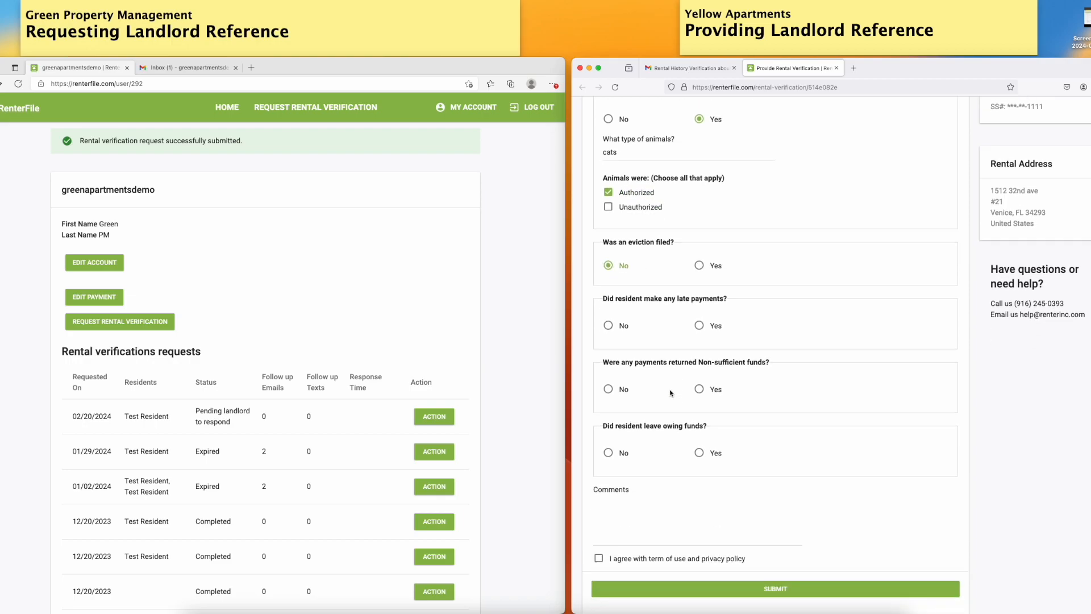
Answer Yes to late payments and set the number of times up to 5 days late to 5
left_click(608, 326)
left_click(700, 327)
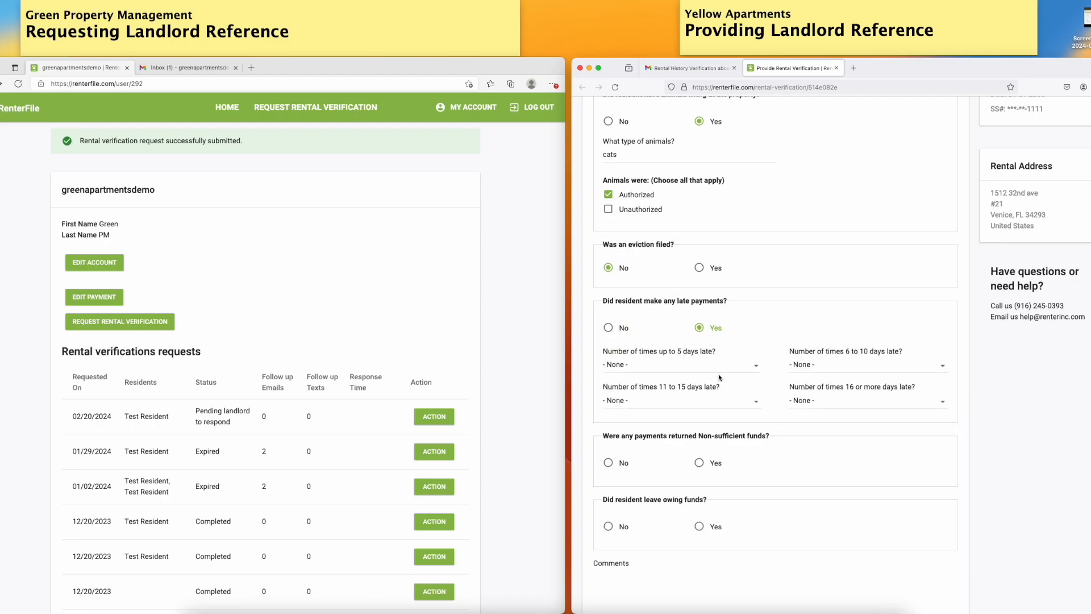
left_click(756, 367)
left_click(687, 416)
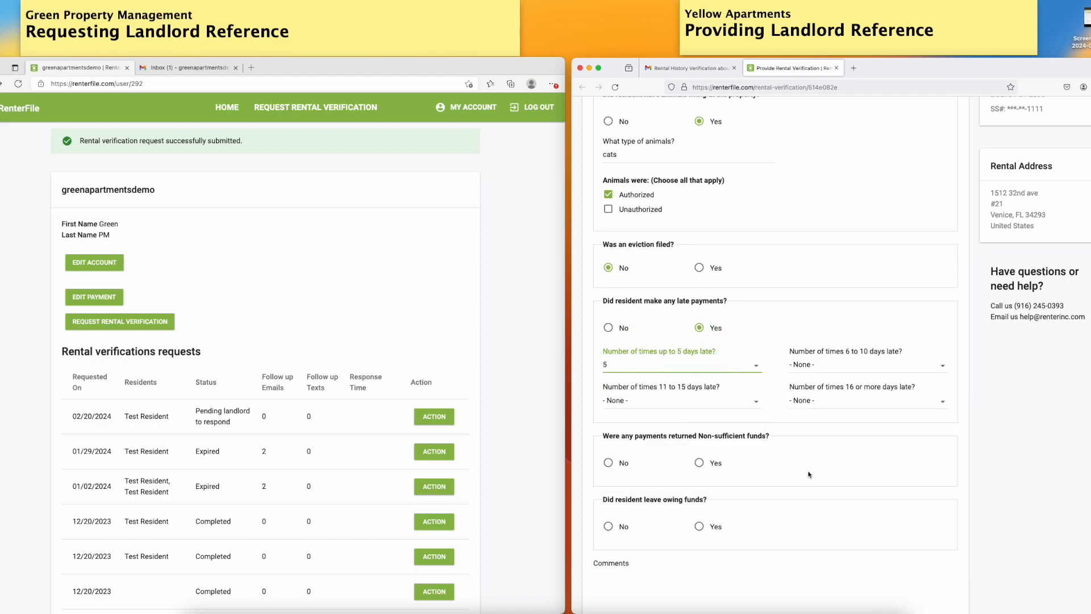
Answer Yes to returned non-sufficient funds payments and set how many times to 2
left_click(700, 463)
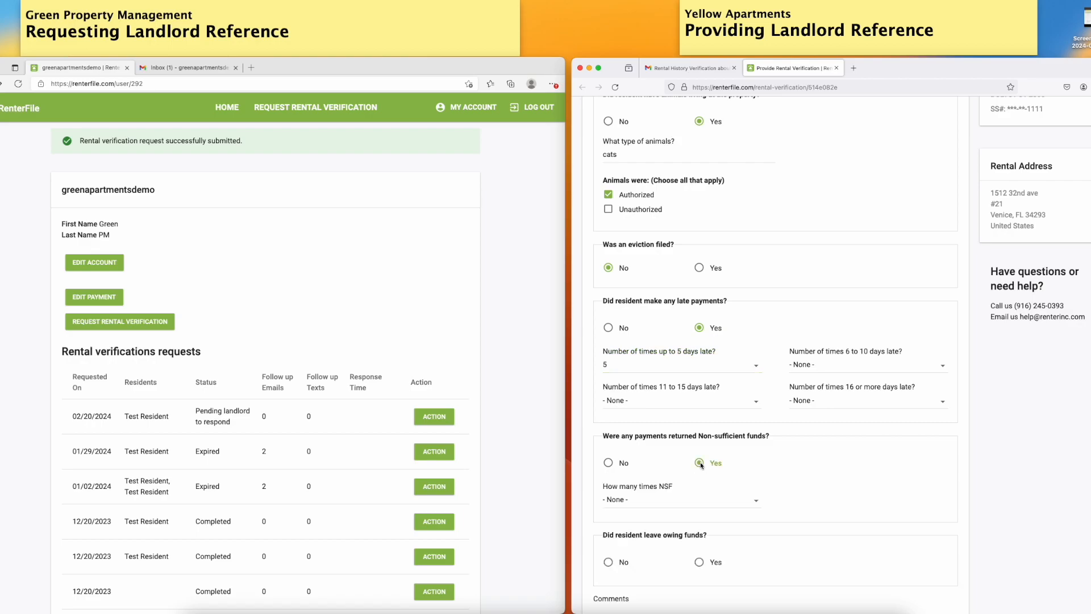
left_click(641, 501)
left_click(637, 386)
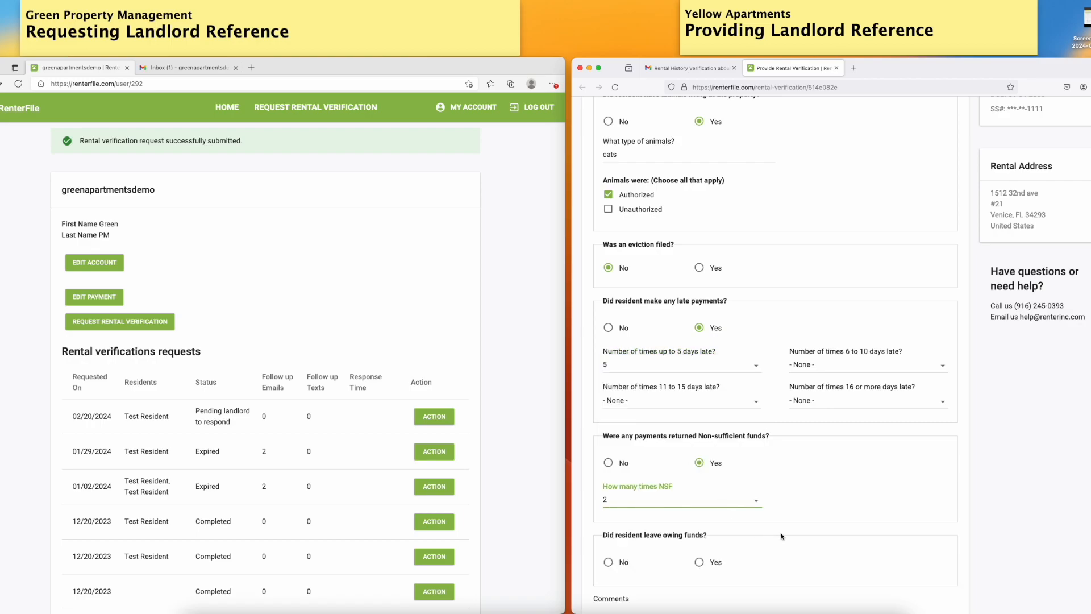
Answer Yes to the resident leaving owing funds and enter $500 as the amount
scroll(847, 550, "down", 3)
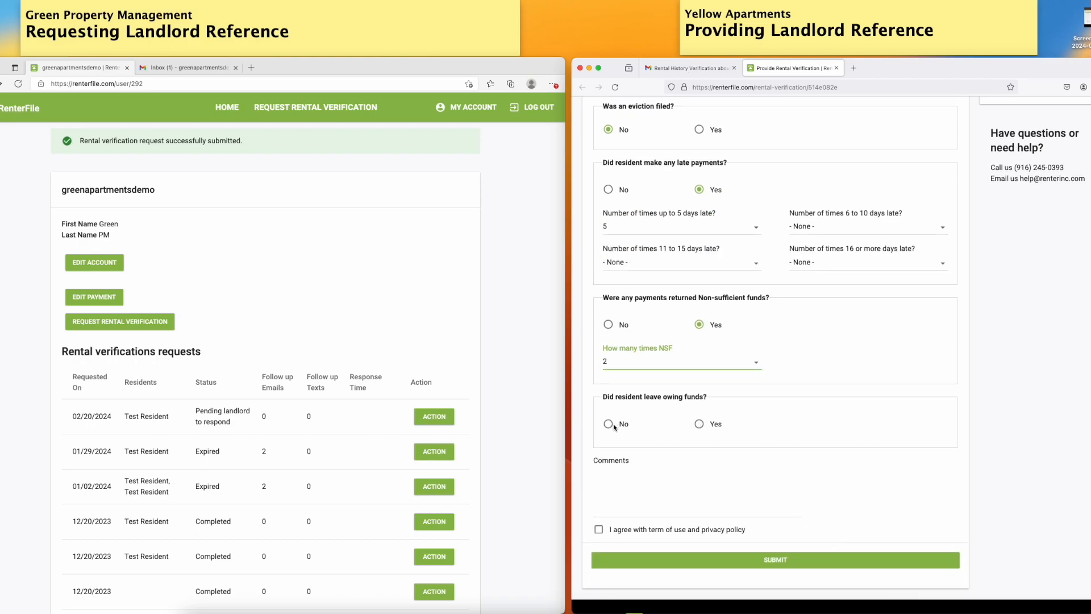
left_click(701, 425)
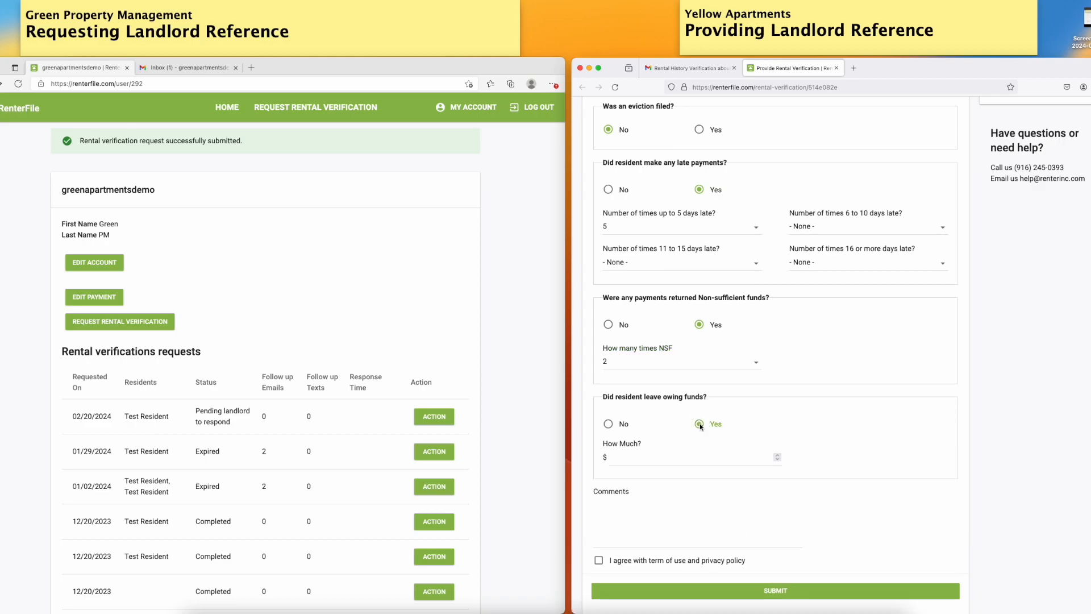
left_click(617, 457)
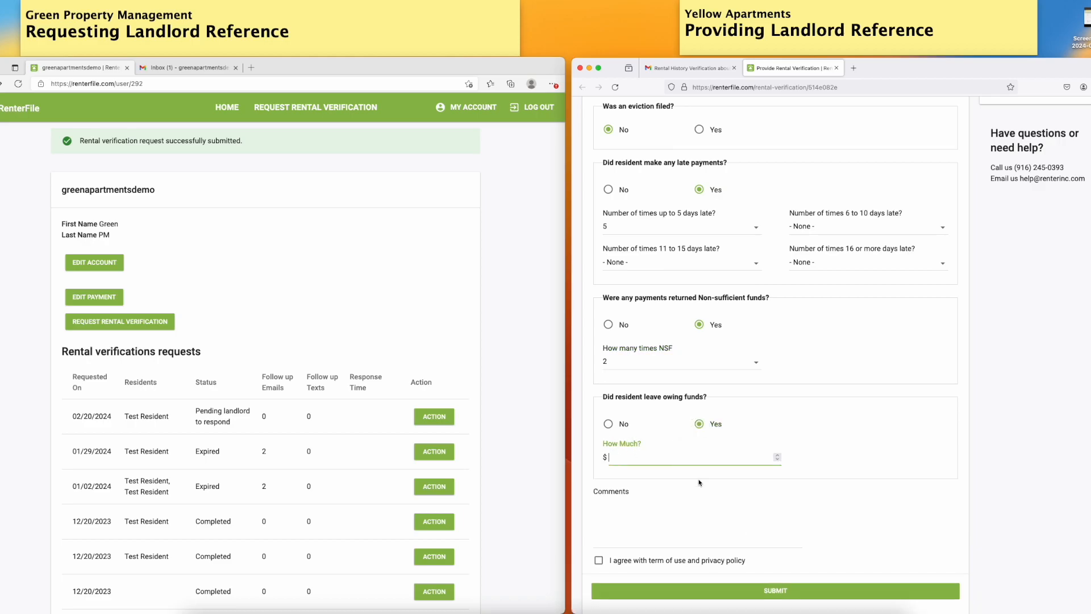
type("500")
Comment: "They were good but damaged the property. Took all the money from security deposit, and they still owe us $500 for remanding damages."
left_click(660, 531)
type("They")
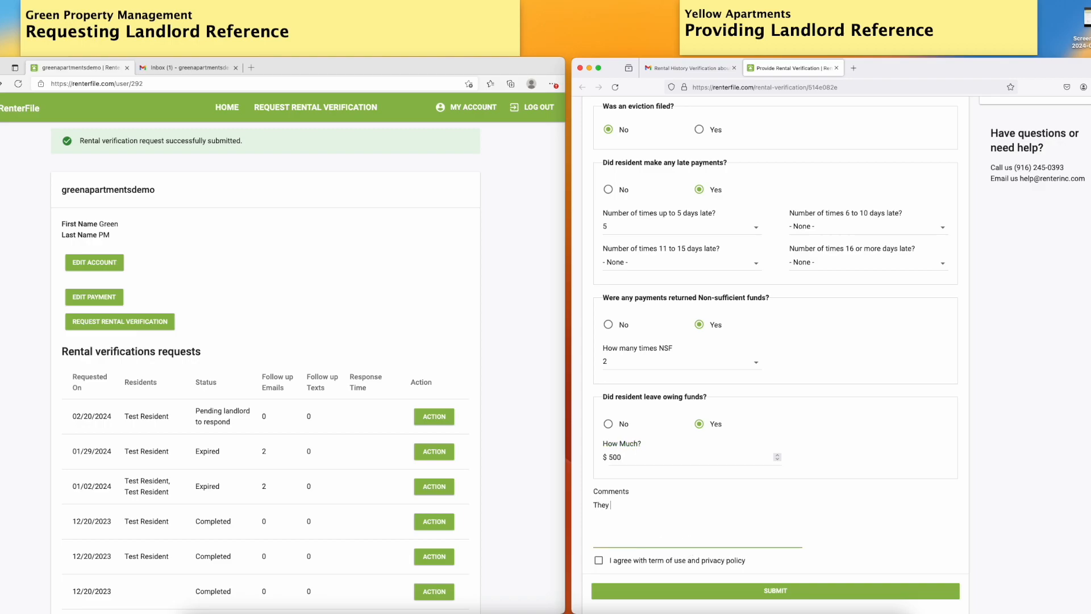
type(" were good but damaged the property. Took all the money from sec")
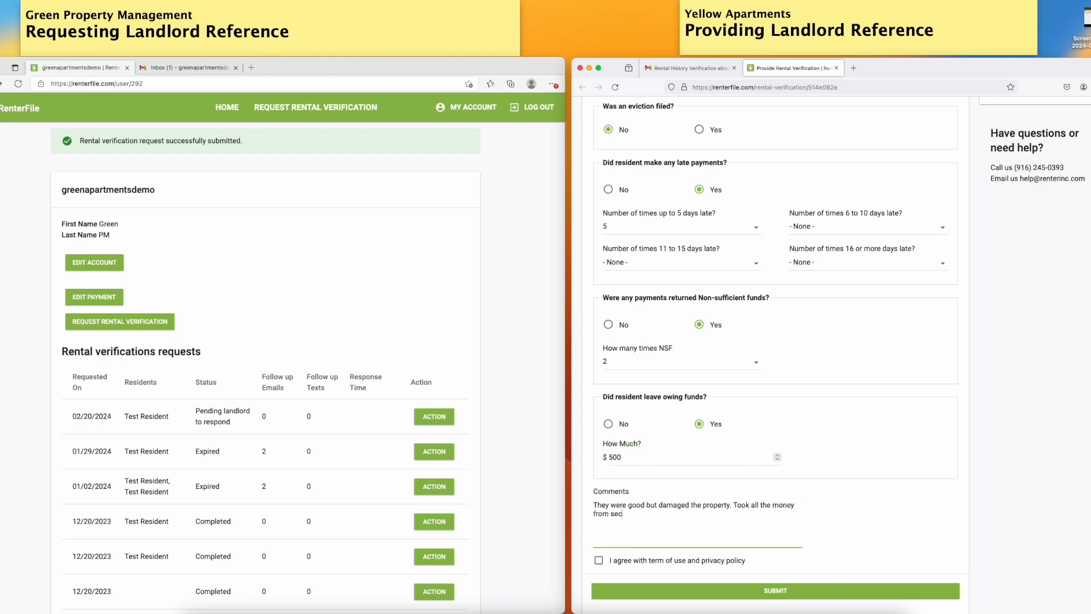
type("urity deposit, and they still owe us $500 for remanding damages.")
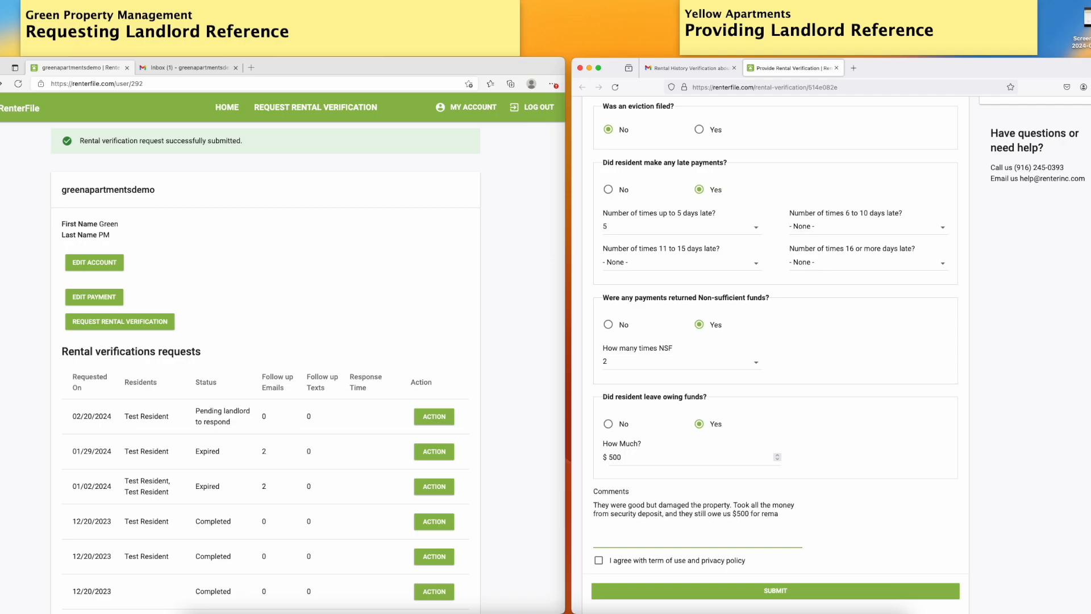
Accept the terms of use and privacy policy and submit the rental verification
left_click(599, 561)
scroll(795, 537, "down", 2)
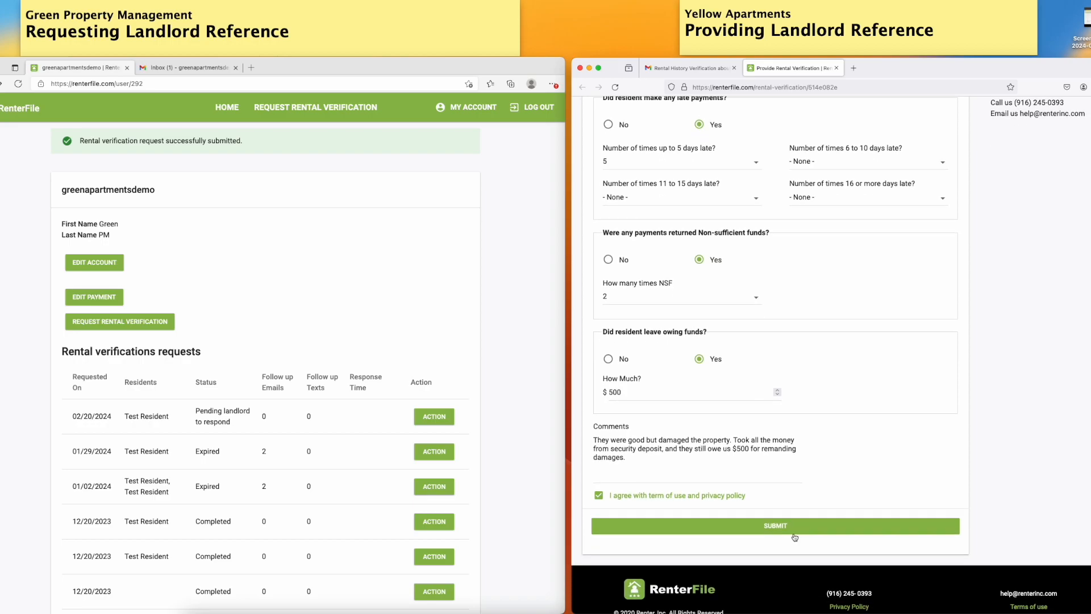
left_click(790, 527)
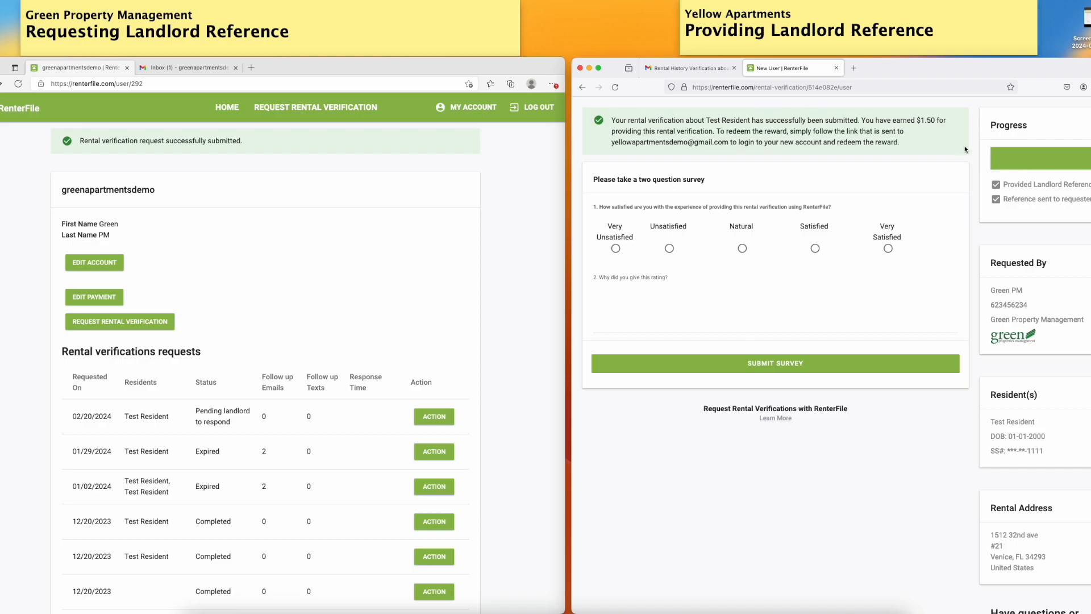
In the requester's inbox, open the Rental History Response about Test Resident email
scroll(959, 183, "down", 1)
scroll(958, 183, "up", 1)
left_click(189, 69)
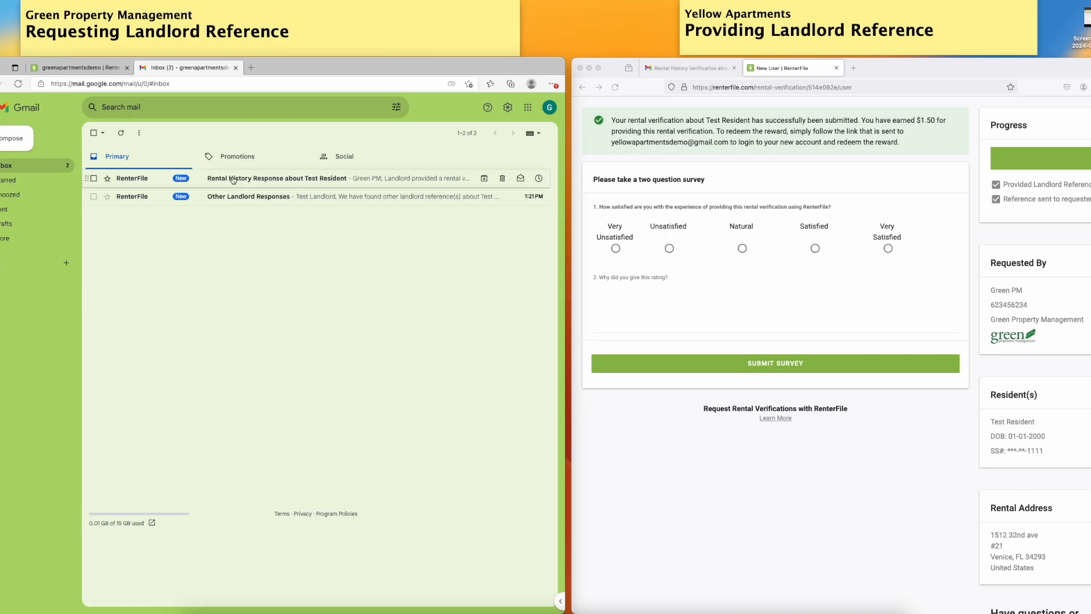
left_click(243, 183)
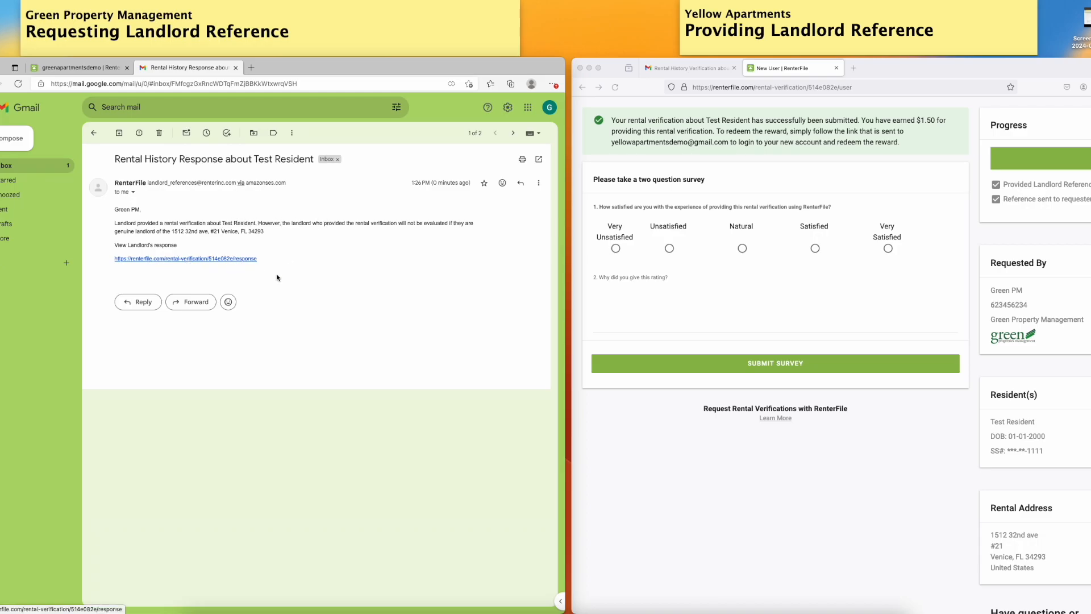
Reload the RenterFile requests list and check the 02/20/2024 request's status
left_click(77, 68)
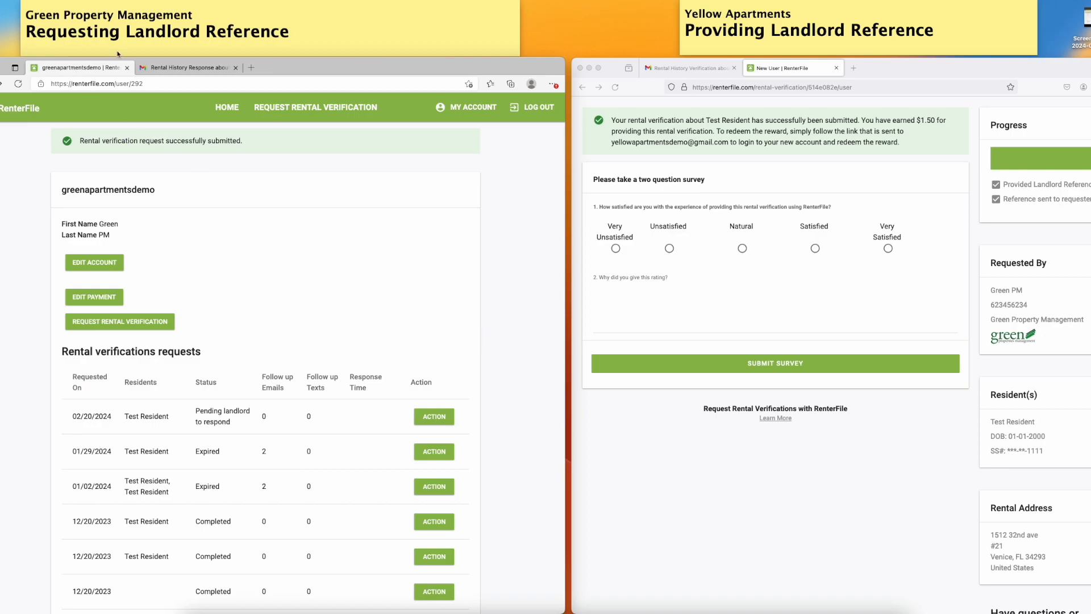
left_click(16, 85)
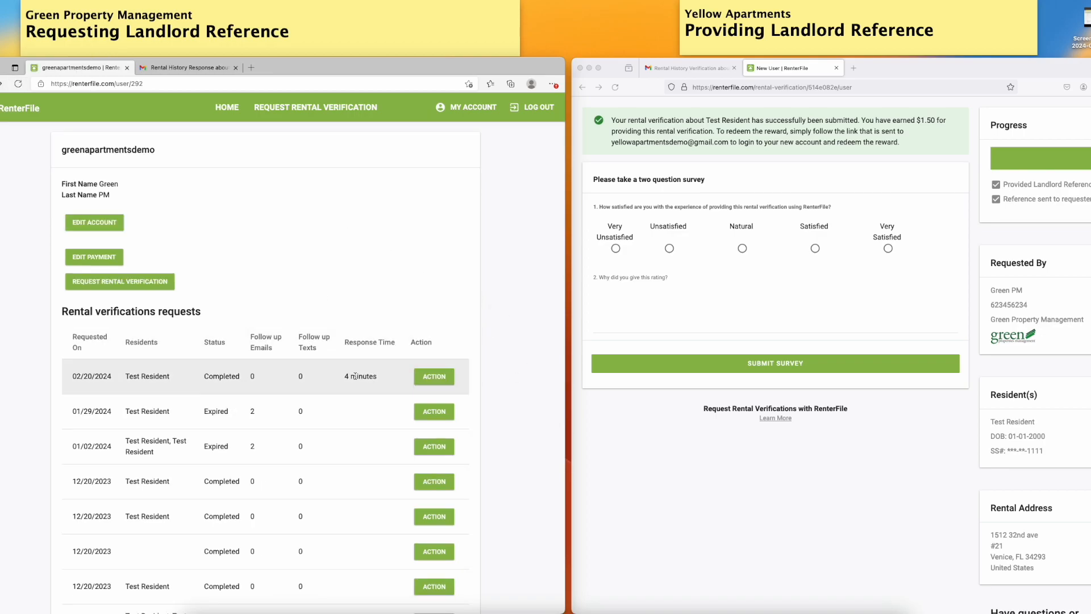
left_click(433, 376)
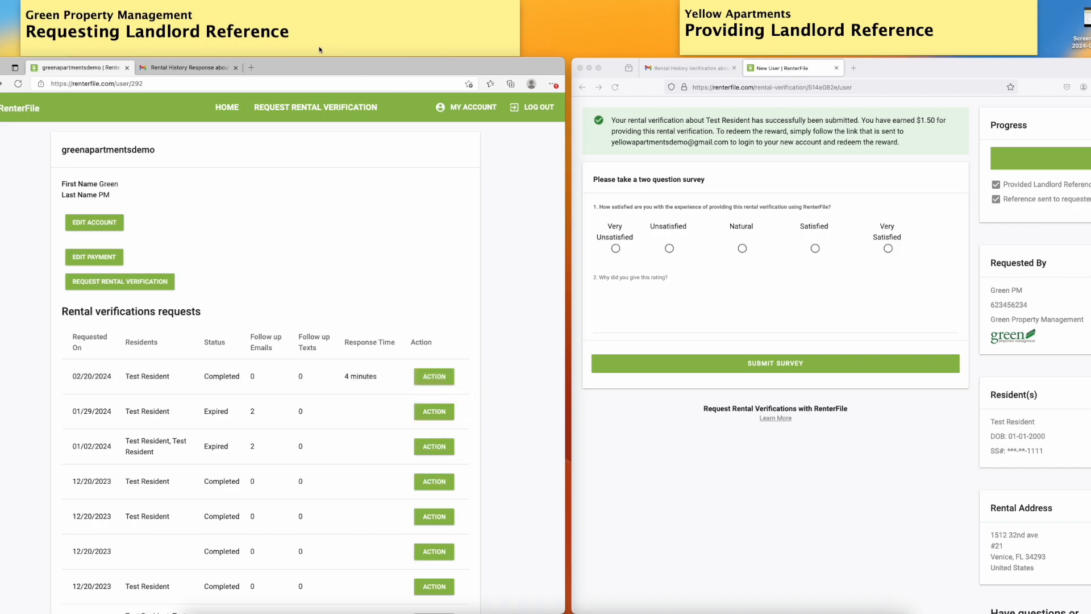
Open the landlord's response from the email's link and review the submitted verification answers
left_click(196, 69)
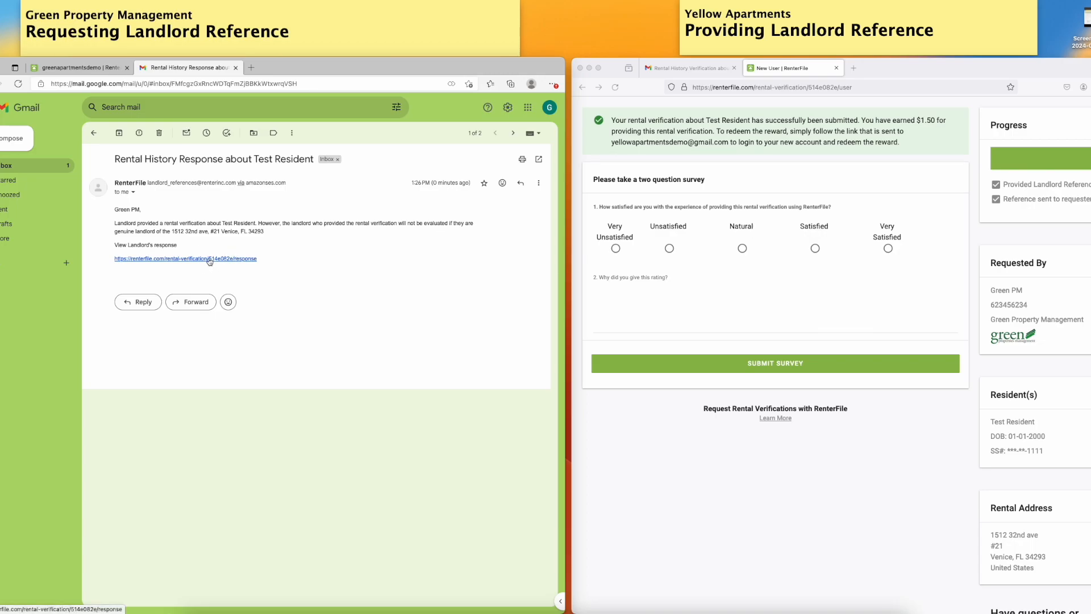
left_click(210, 260)
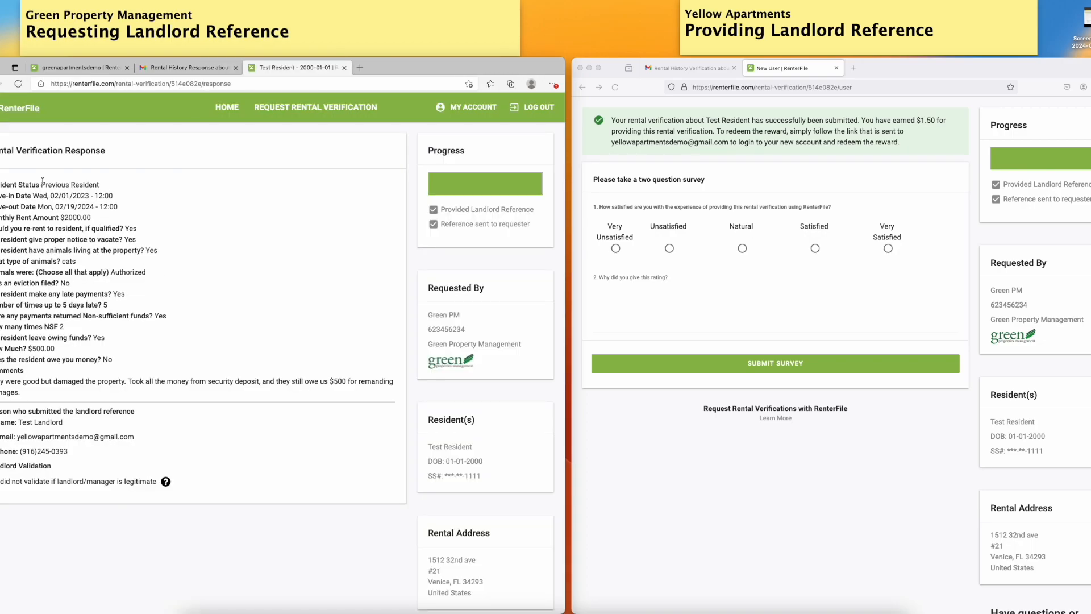
left_click_drag(2, 182, 348, 437)
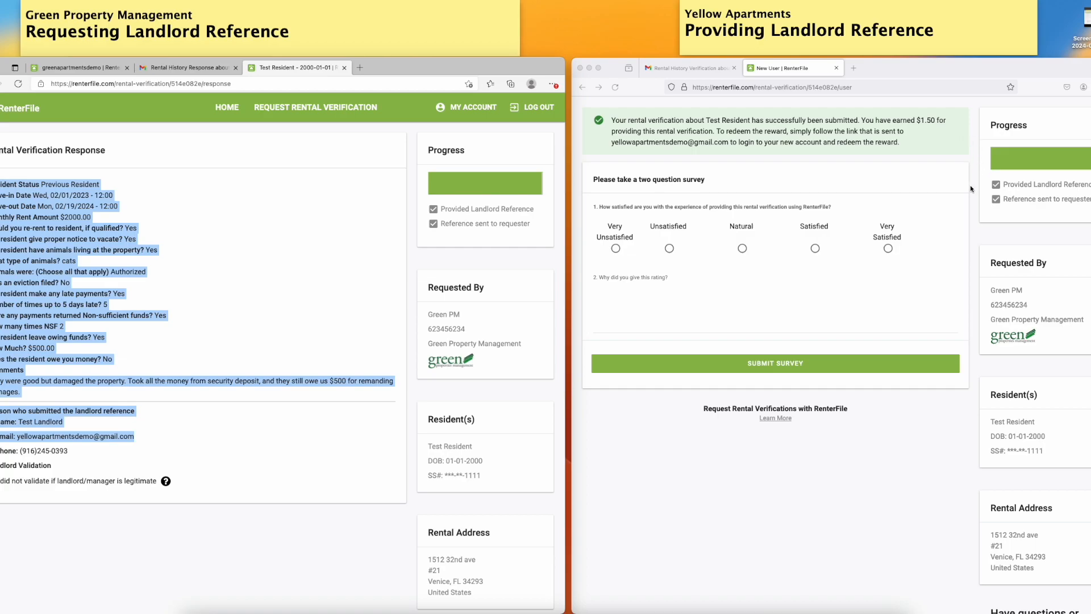
scroll(951, 195, "down", 1)
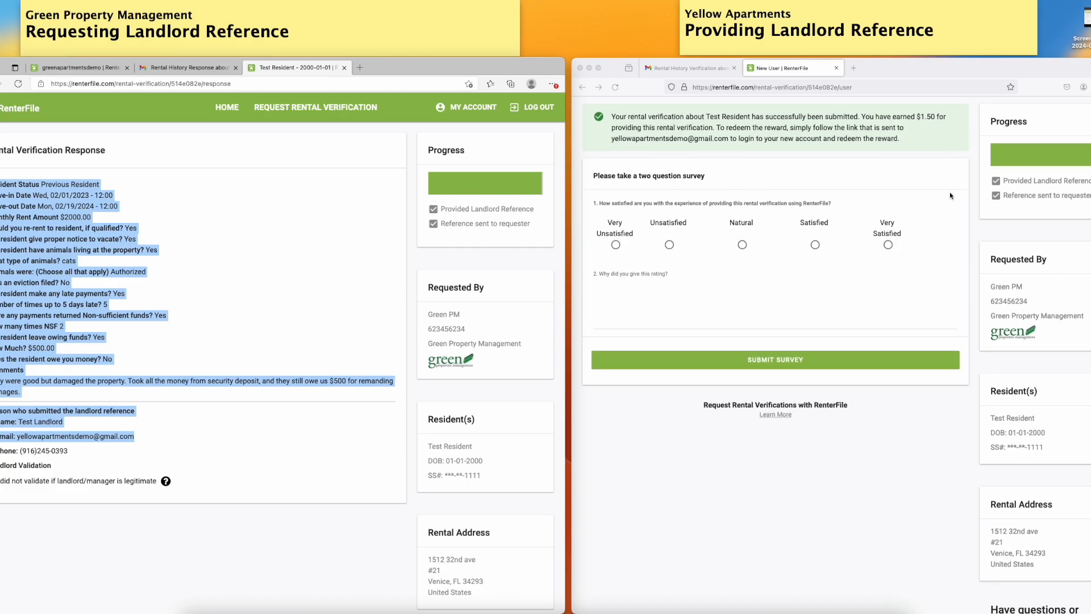
left_click(310, 252)
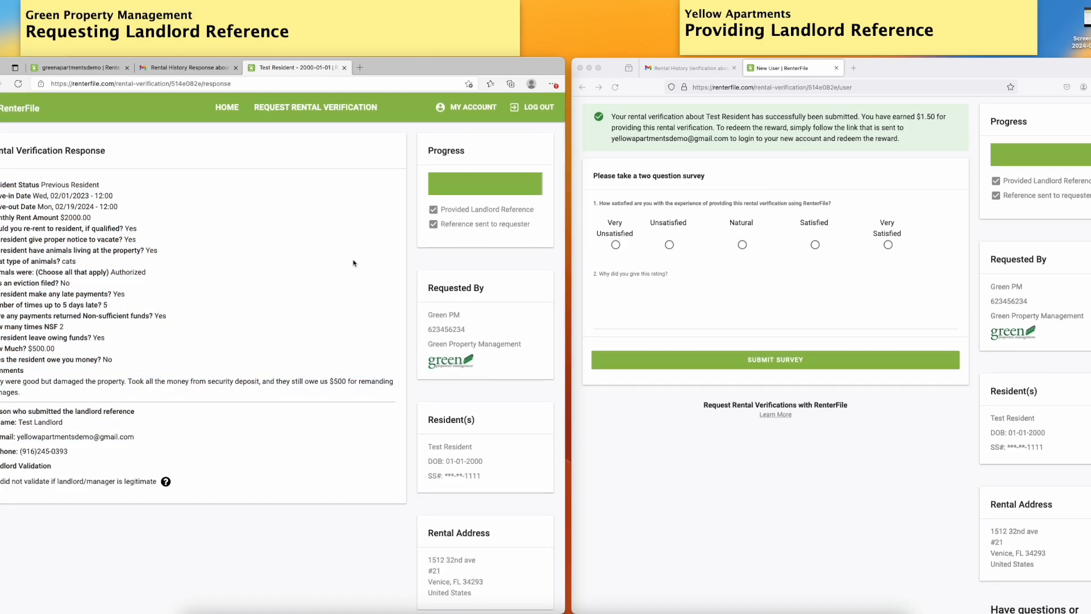